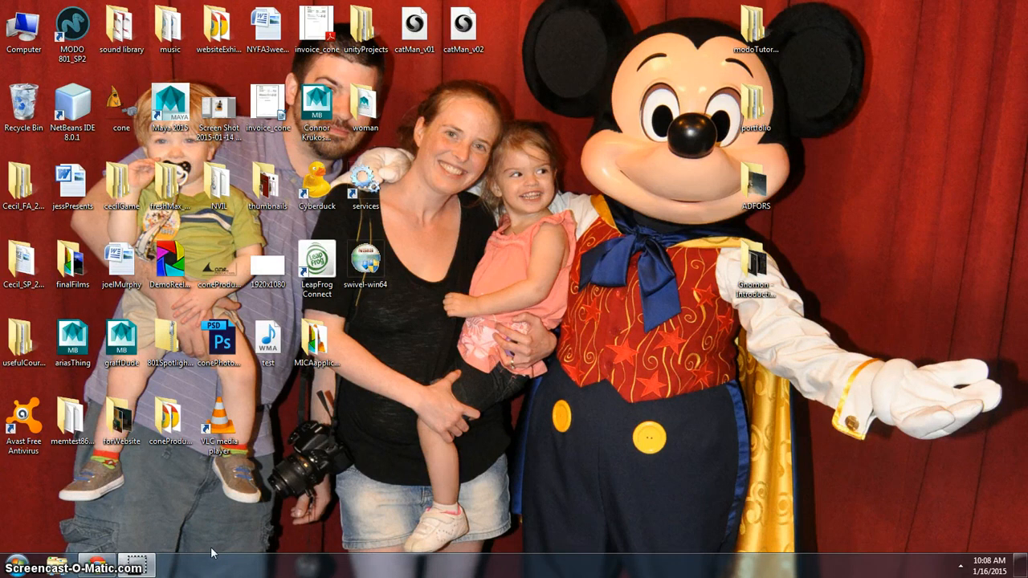
Step: Open the VCP116_digImagI folder inside Cecil_SP_2015 on the removable disk
left_click(83, 567)
left_click(83, 567)
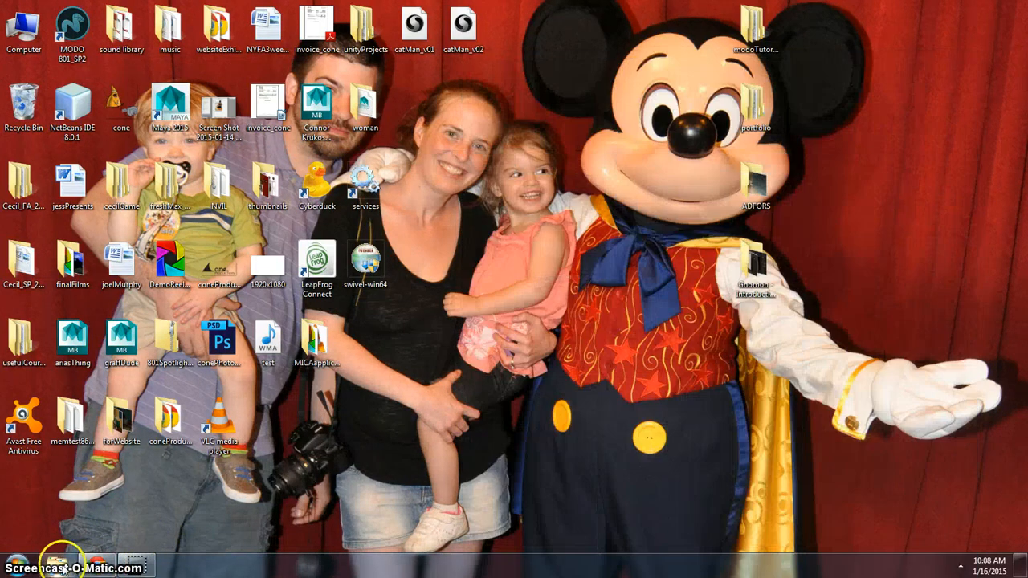
left_click(57, 566)
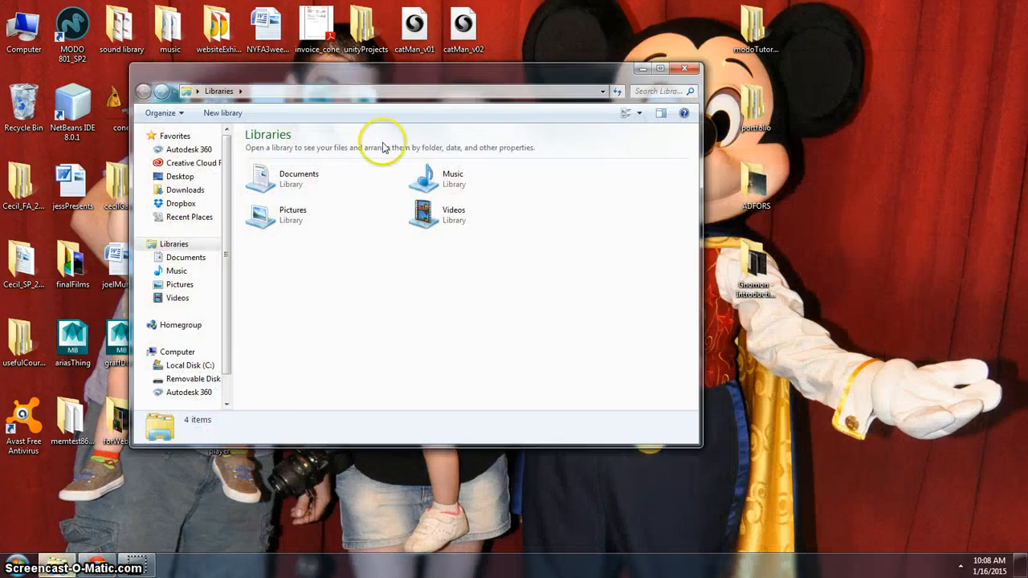
left_click(194, 380)
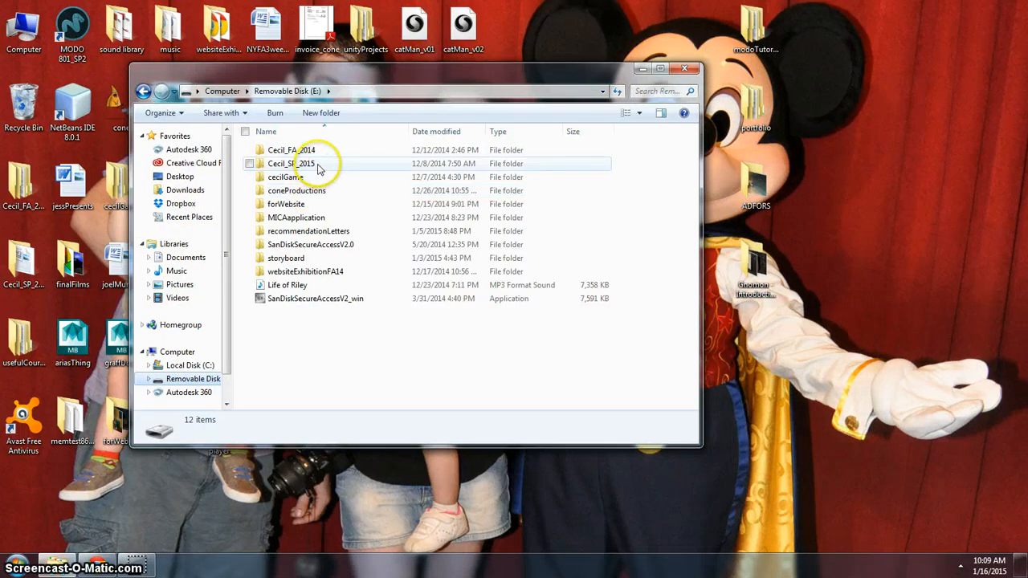
double_click(319, 166)
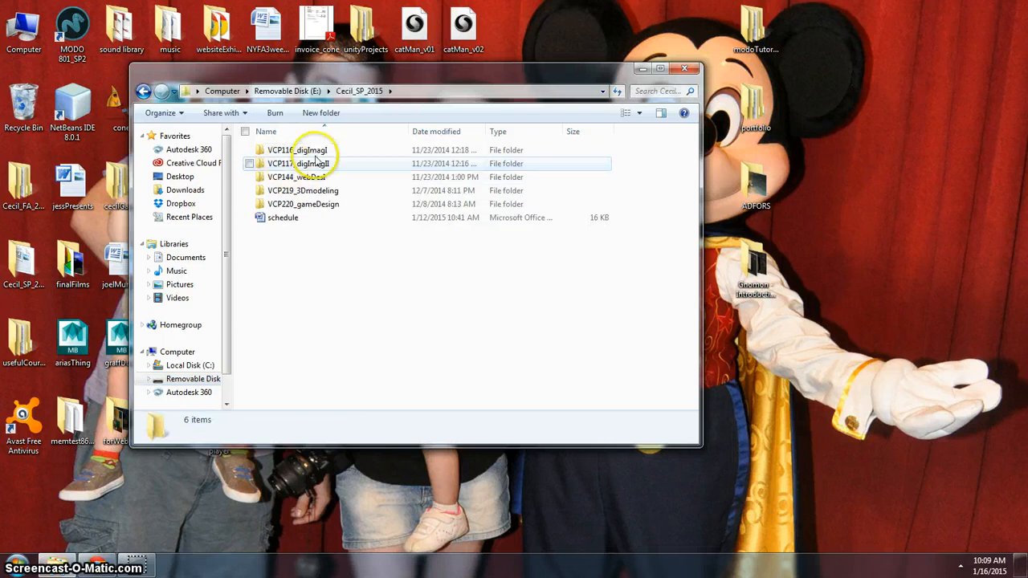
double_click(322, 151)
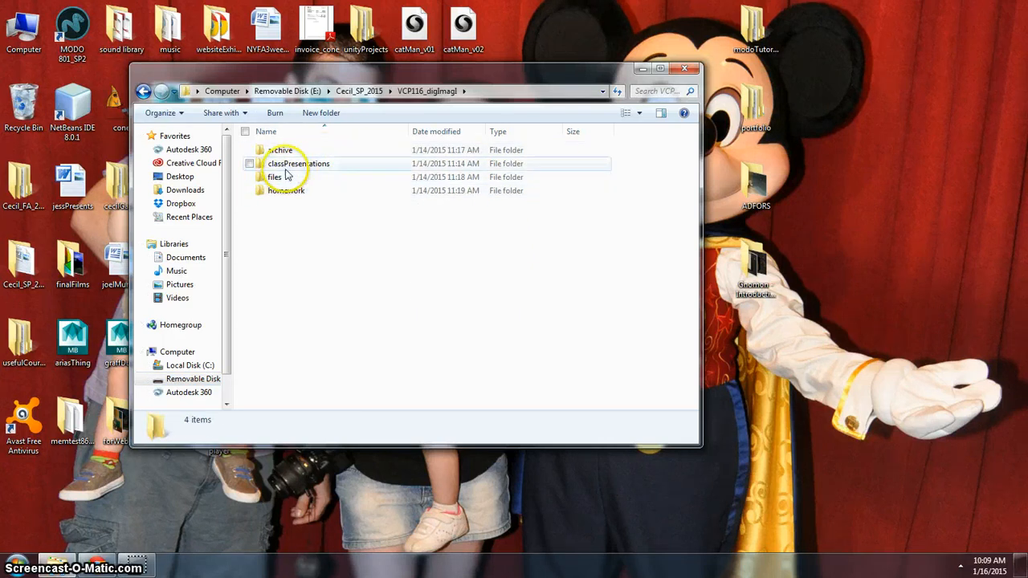
Step: Open the demoFiles folder inside classPresentations and 01_class
double_click(293, 164)
double_click(293, 154)
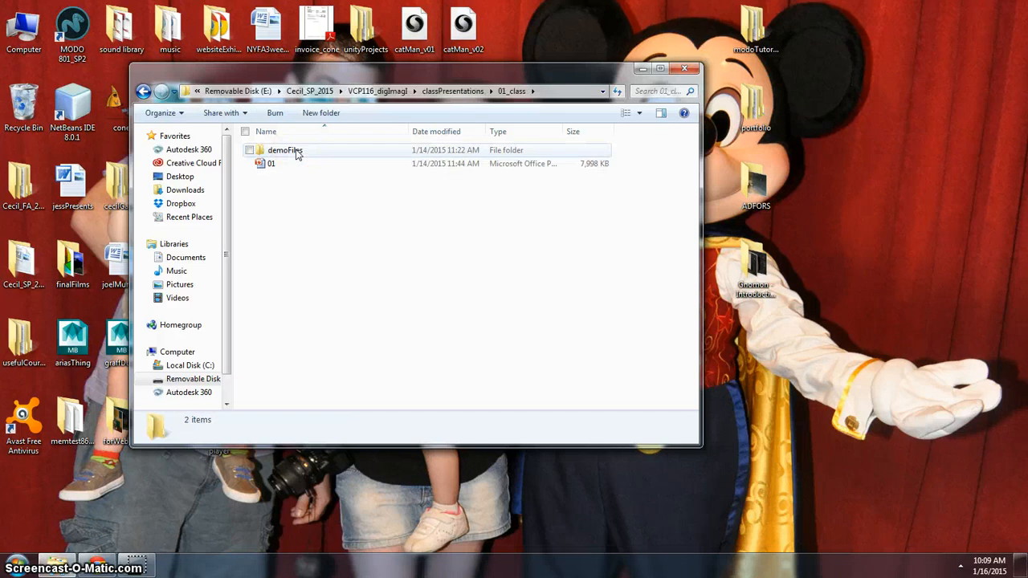
left_click(296, 153)
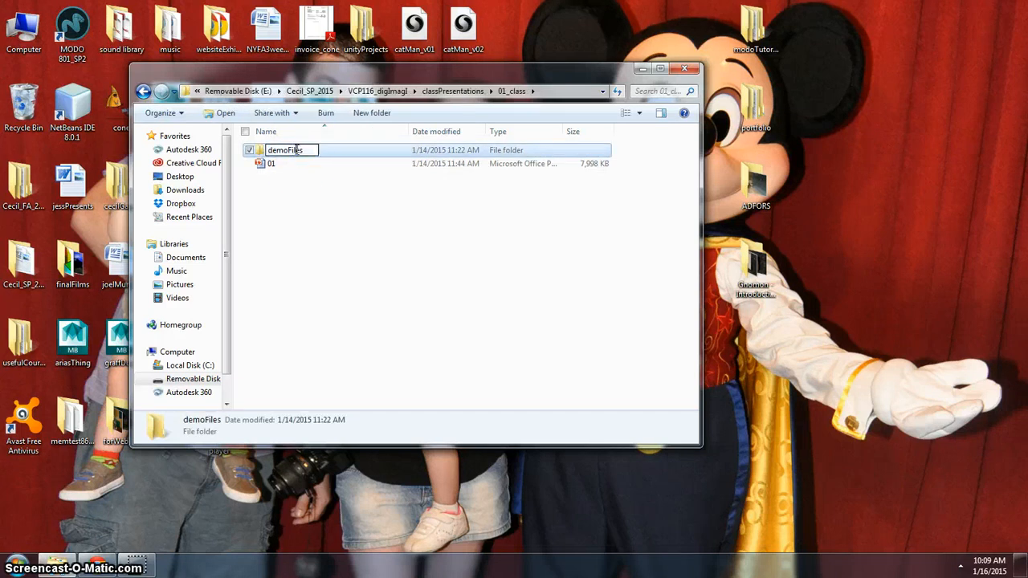
left_click(299, 168)
left_click(259, 153)
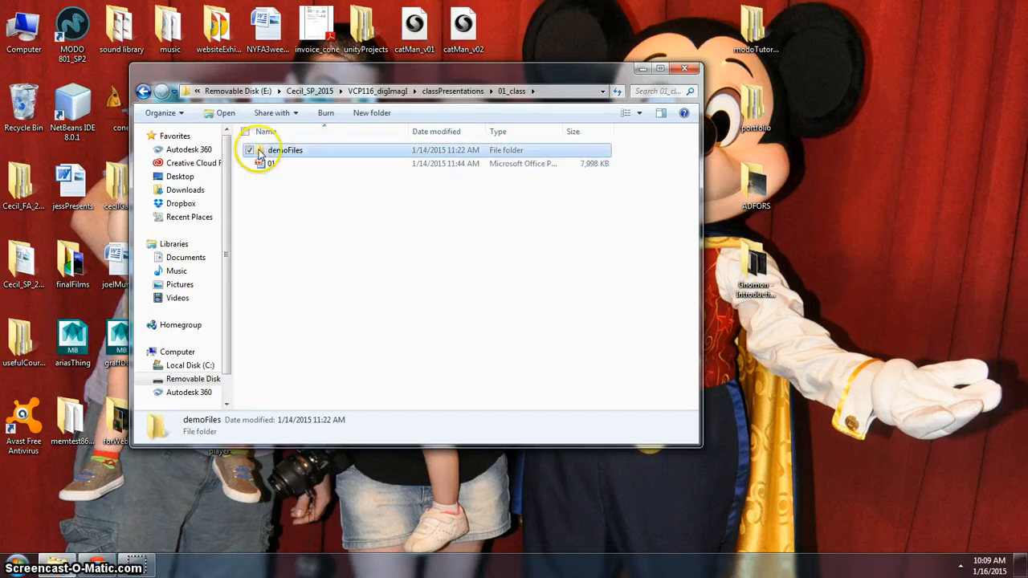
double_click(258, 152)
Step: Copy the DSC_0068 image from demoFiles to the desktop
left_click(261, 164)
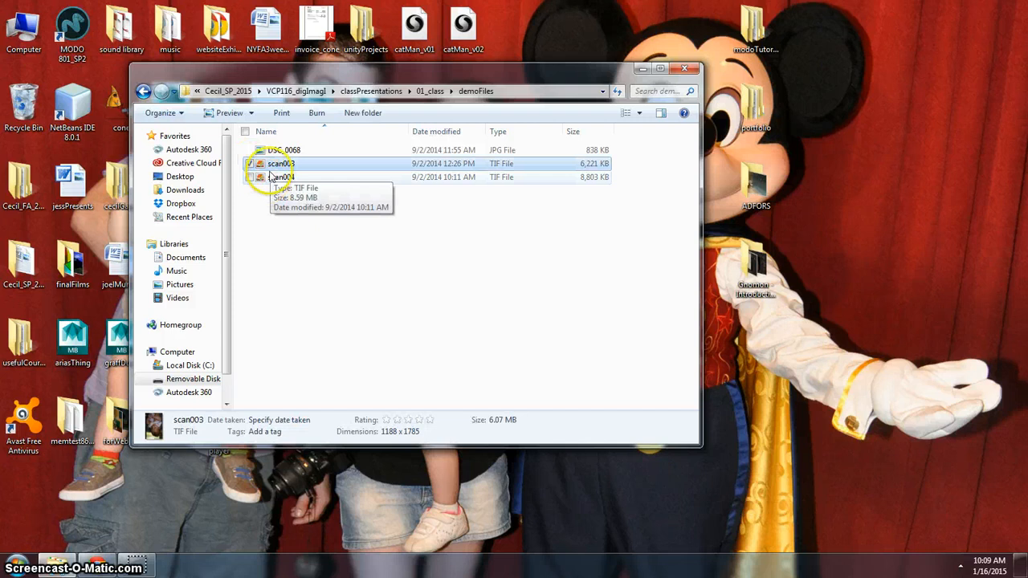
left_click(271, 177)
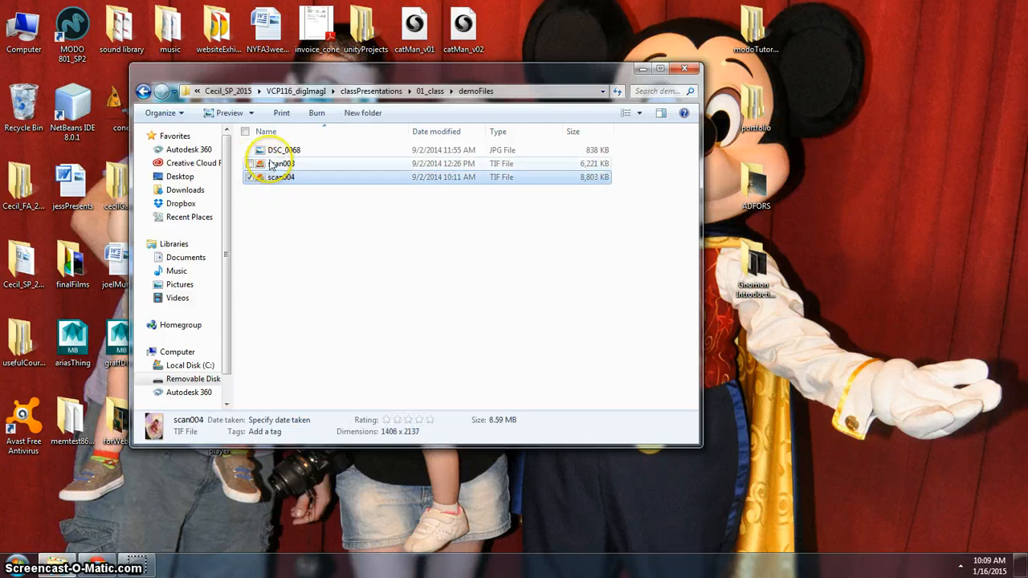
left_click(277, 163)
left_click(283, 150)
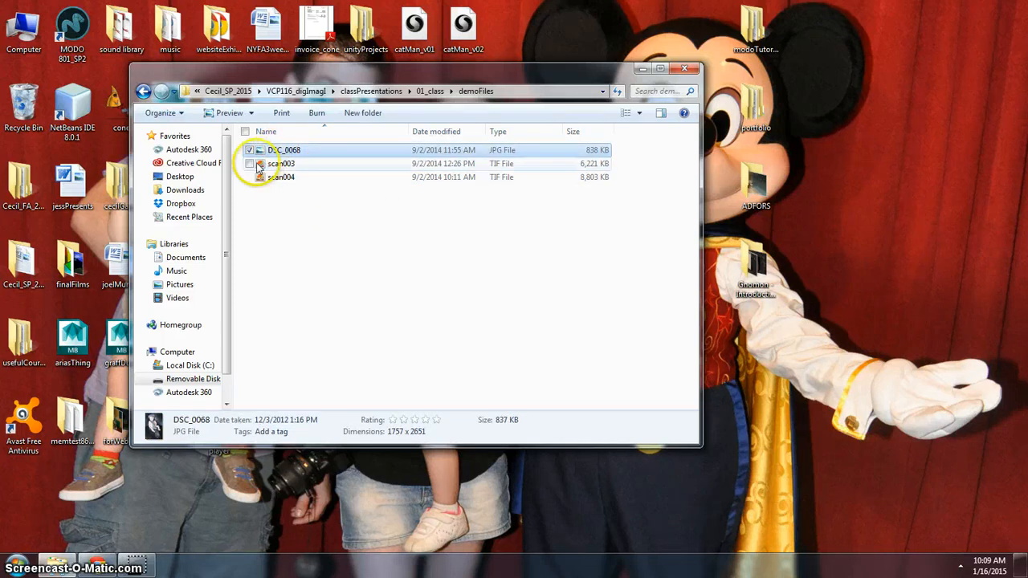
left_click(263, 163)
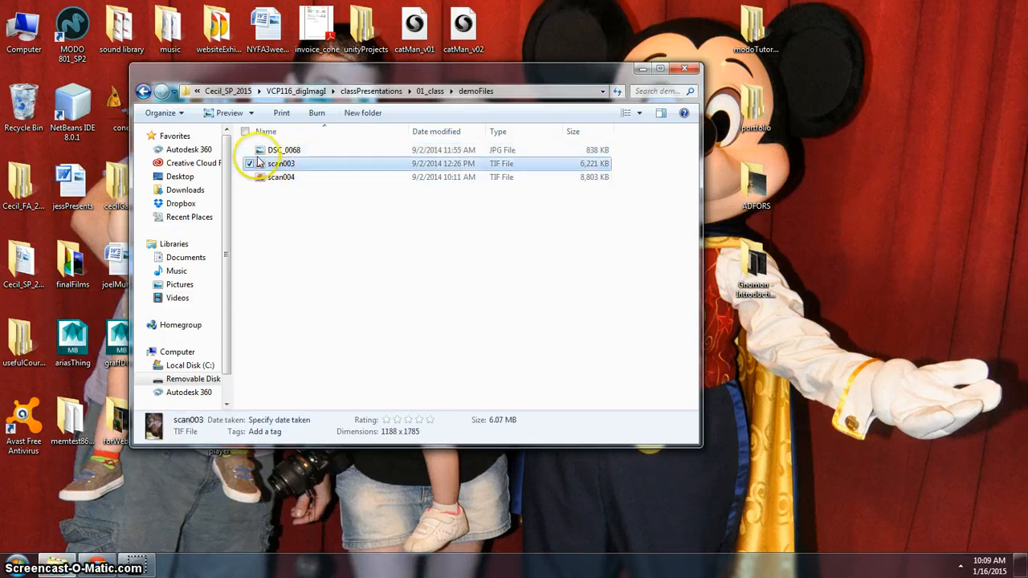
left_click(259, 153)
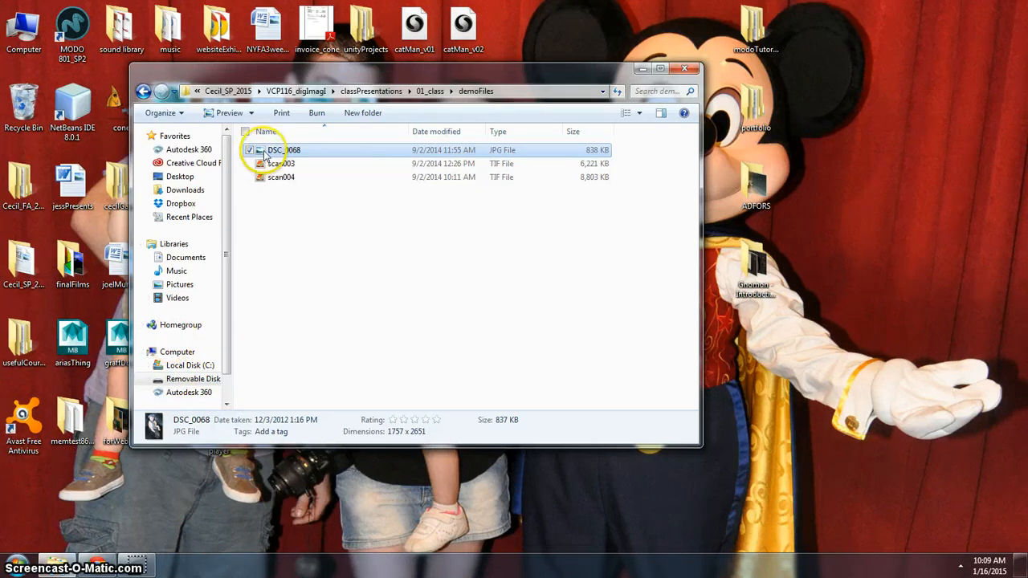
left_click_drag(273, 154, 951, 113)
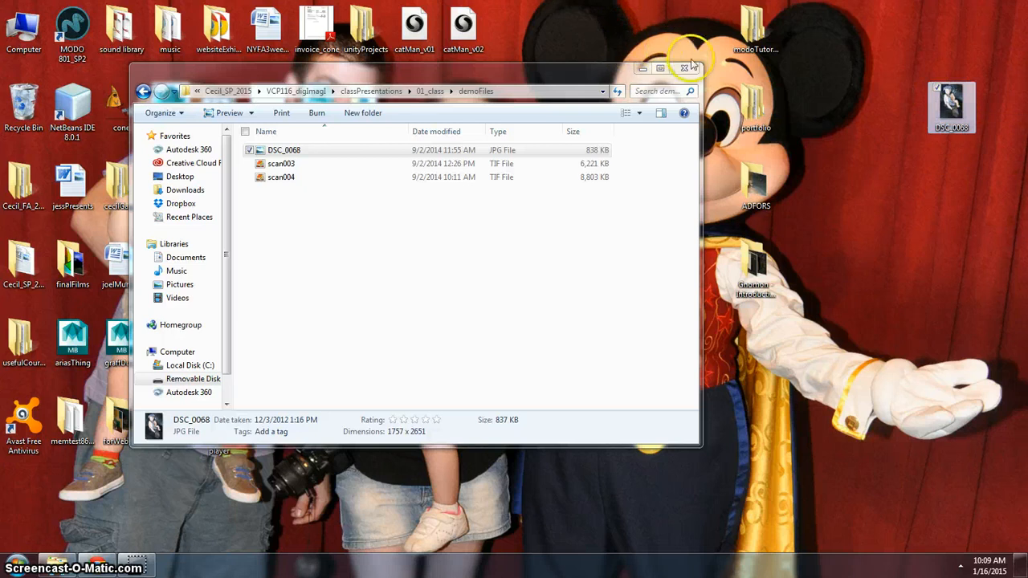
Step: Launch Adobe Photoshop CC 2014 and minimize it to return to the desktop
left_click(18, 564)
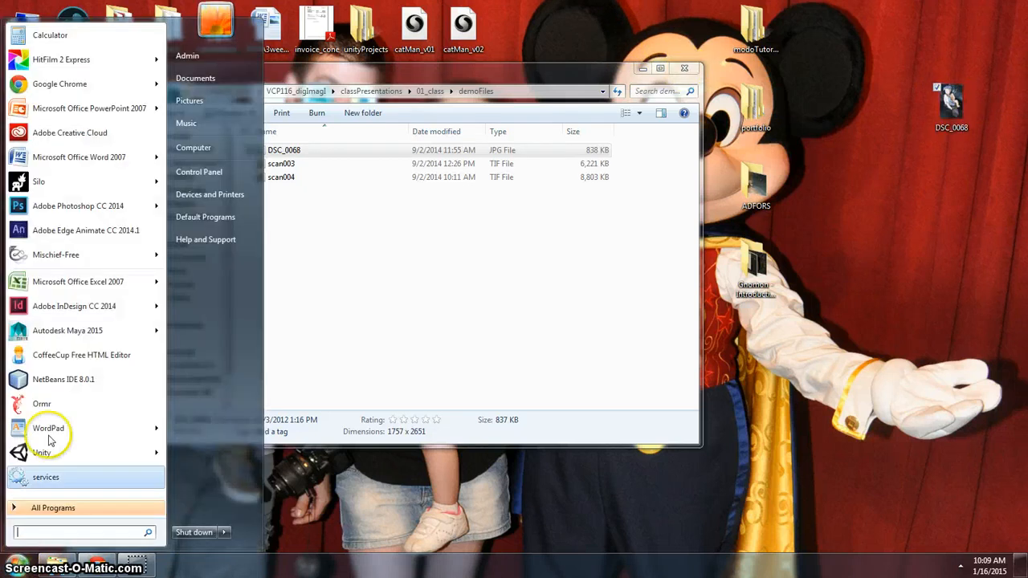
left_click(76, 205)
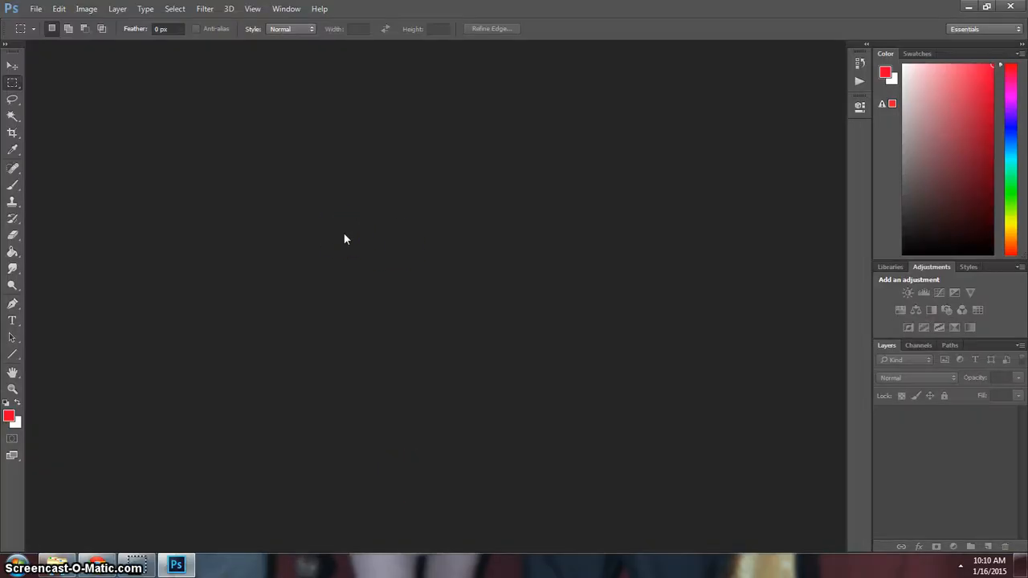
left_click(967, 7)
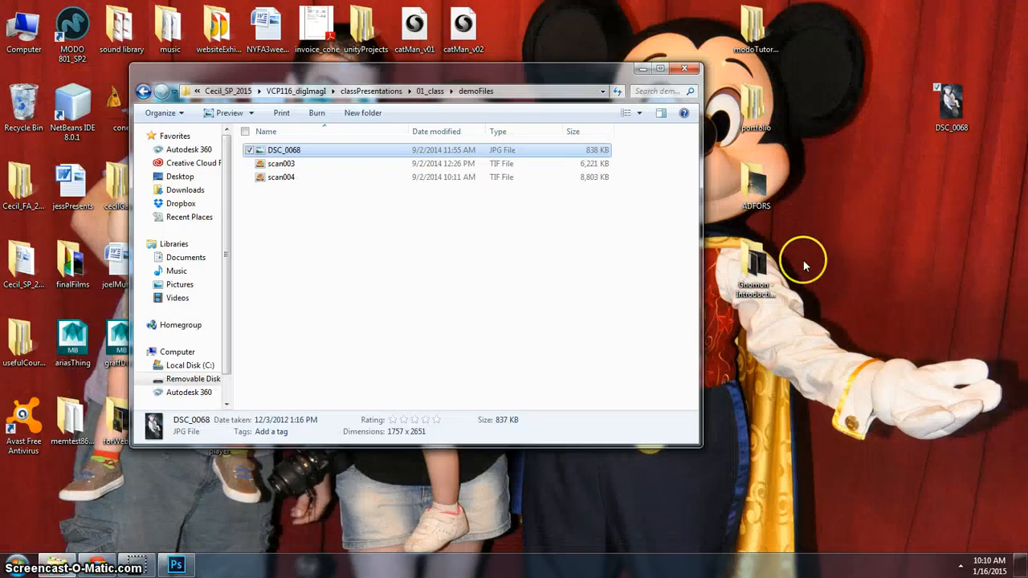
Step: Create a folder named coneScanImage on the desktop
right_click(871, 197)
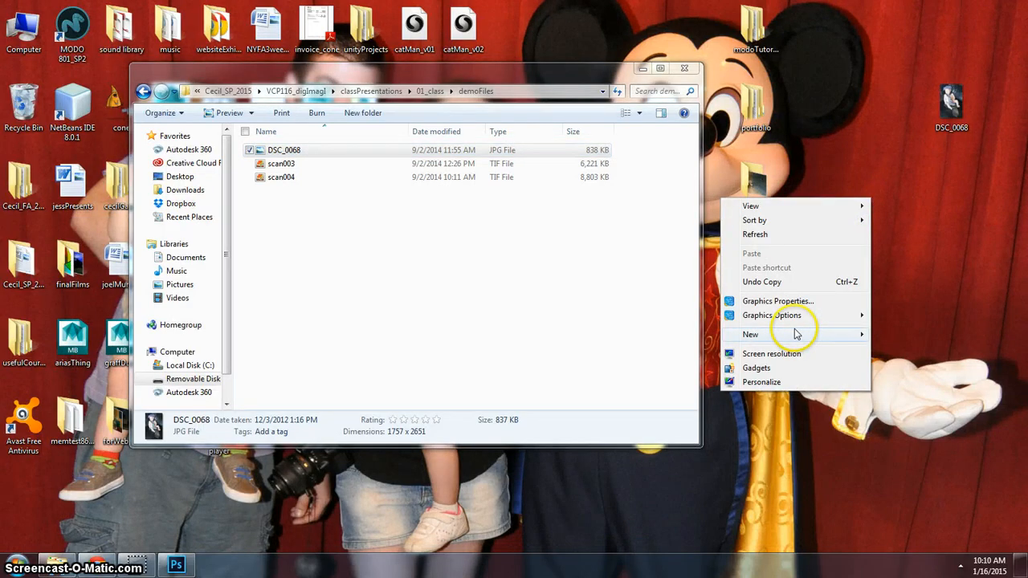
mouse_move(798, 334)
left_click(627, 87)
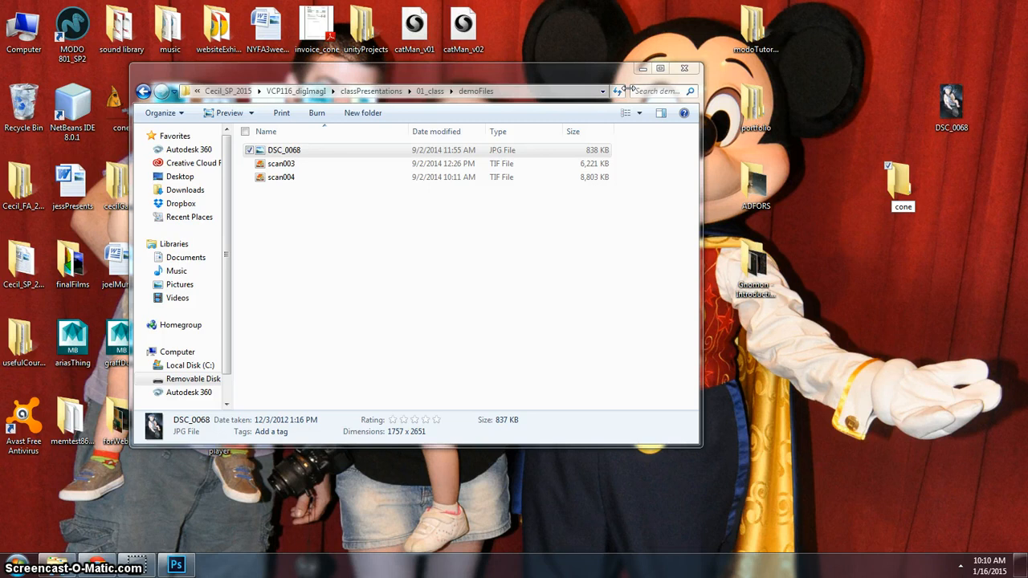
type("Image")
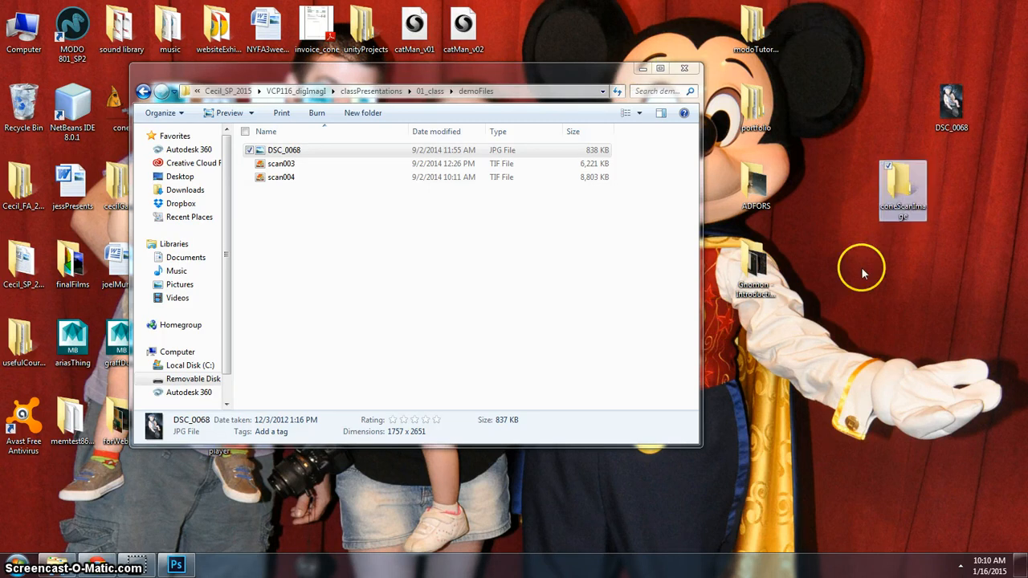
Step: Move the desktop copy of DSC_0068 into the coneScanImage folder and open that folder
left_click(951, 98)
left_click_drag(950, 98, 899, 184)
double_click(899, 183)
left_click(273, 181)
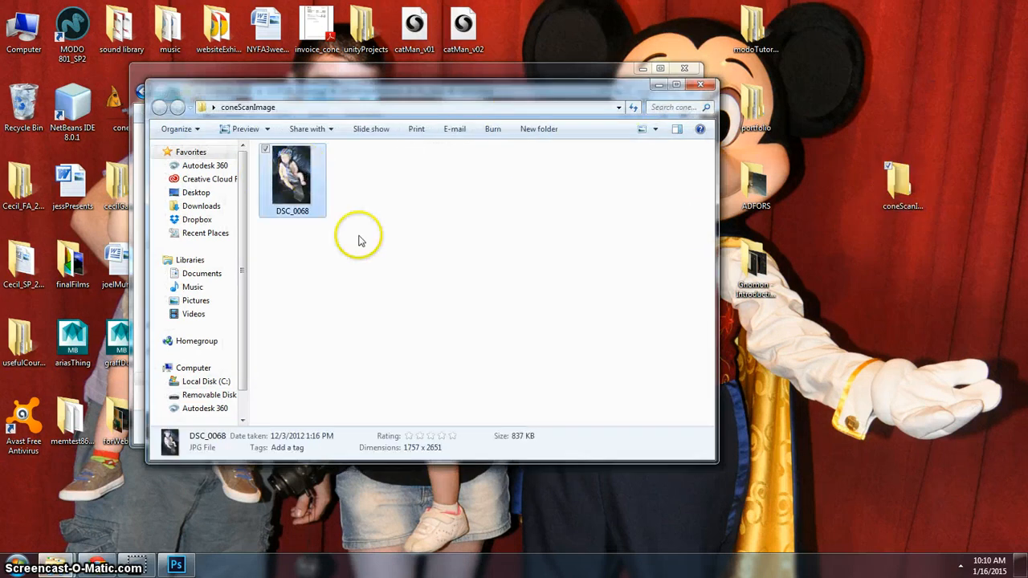
Step: Rename the DSC_0068 image as cone_OriginalScan
left_click(305, 213)
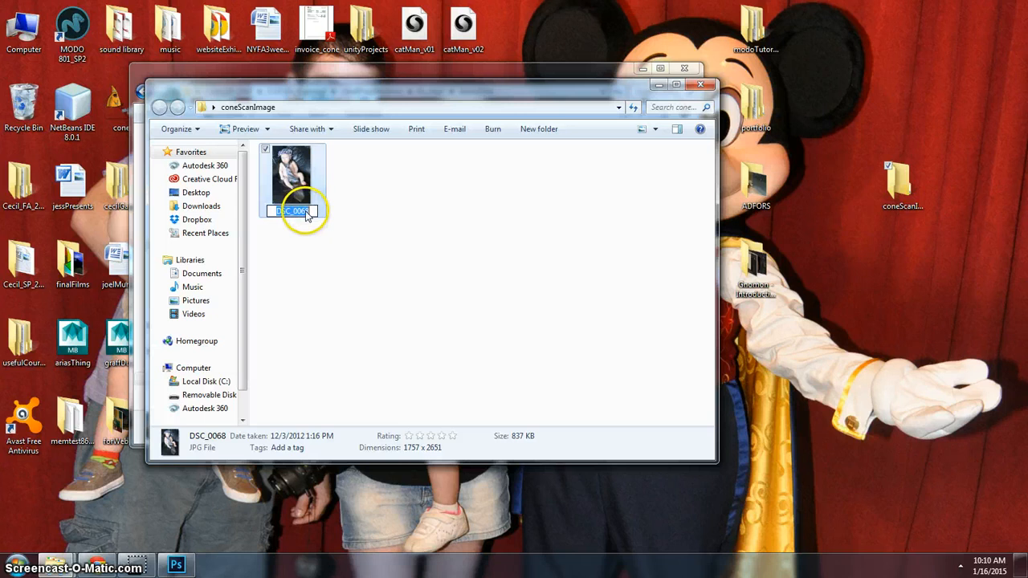
key("BackSpace")
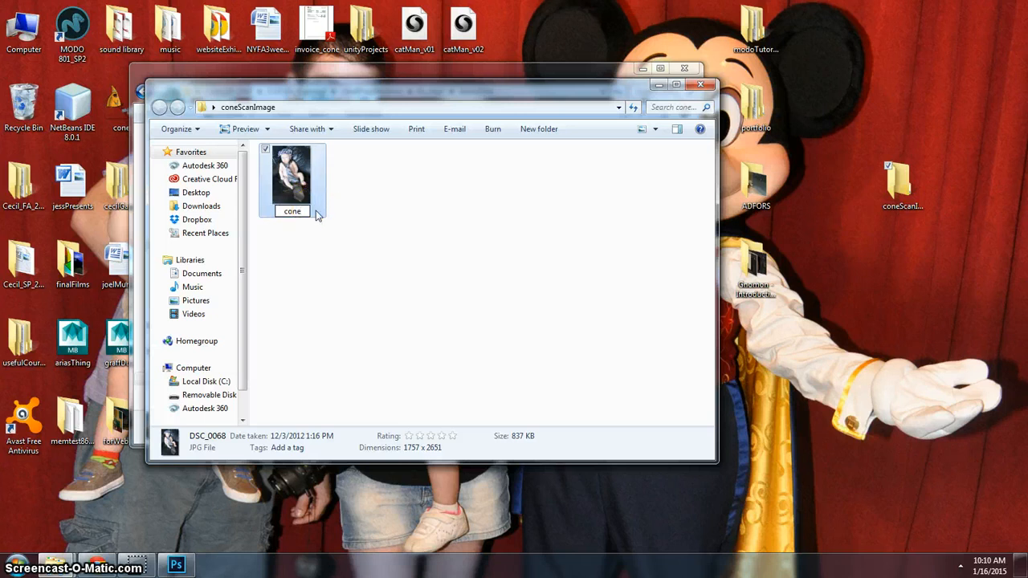
type("coneOrin")
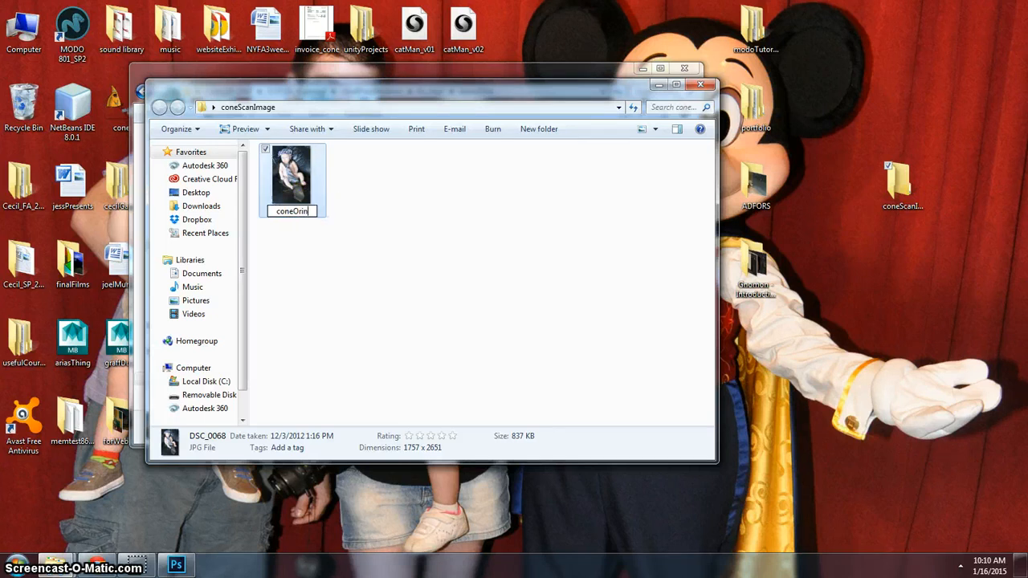
key("BackSpace")
type("ginalScan")
left_click(281, 212)
type("_")
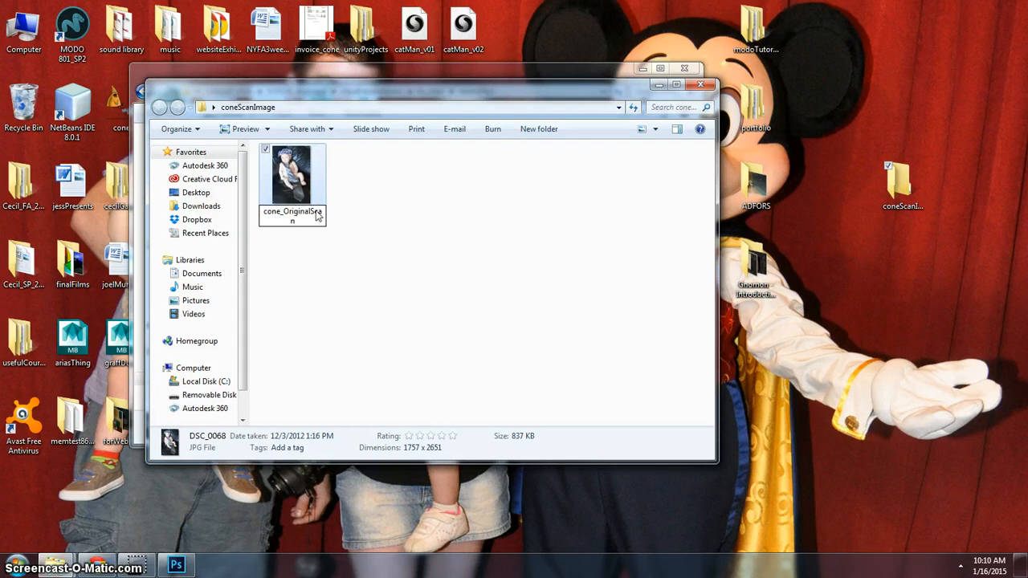
key("Return")
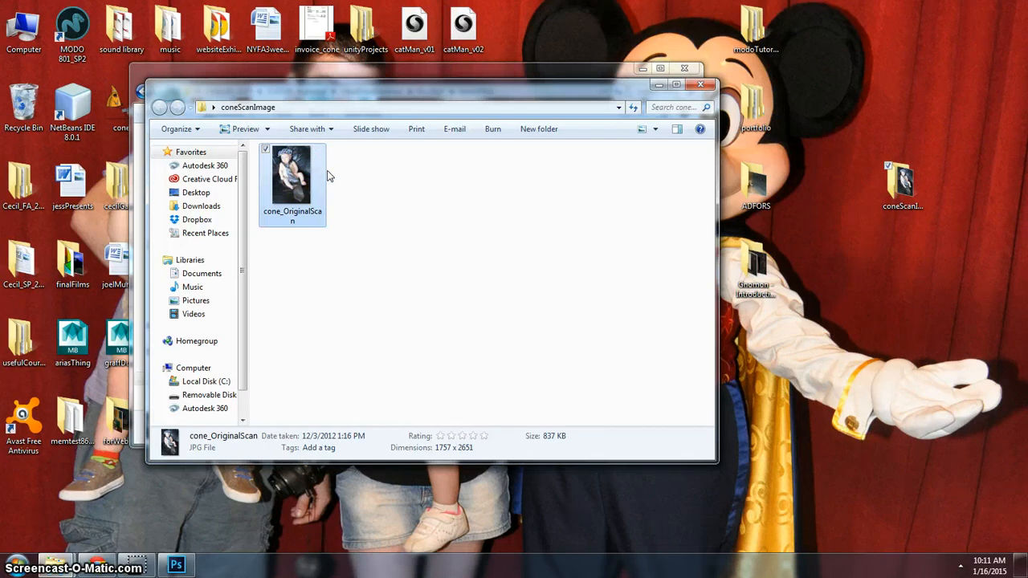
Step: Duplicate the cone_OriginalScan image within the coneScanImage folder
key("ctrl+c")
key("ctrl+v")
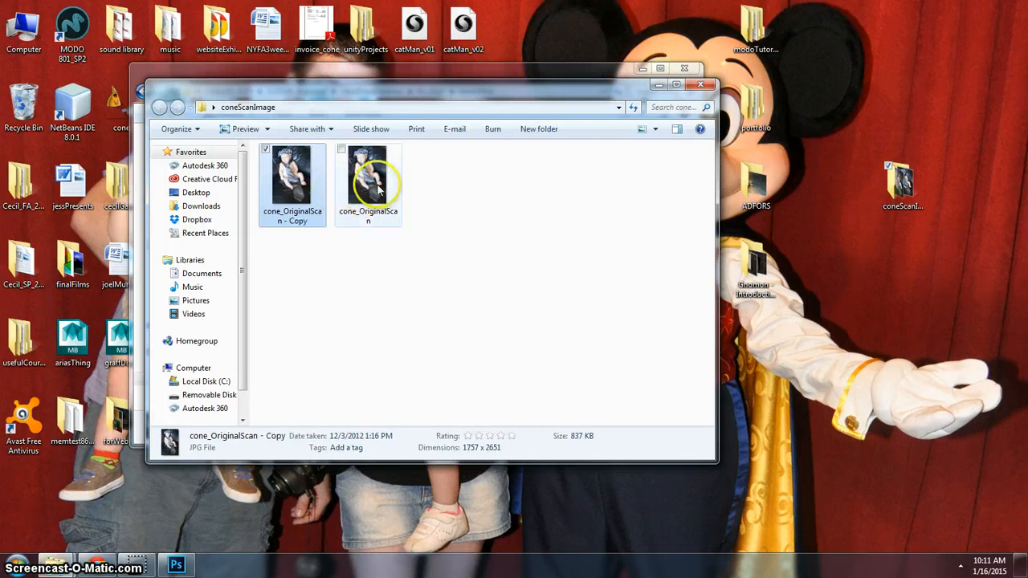
left_click(372, 215)
left_click(372, 215)
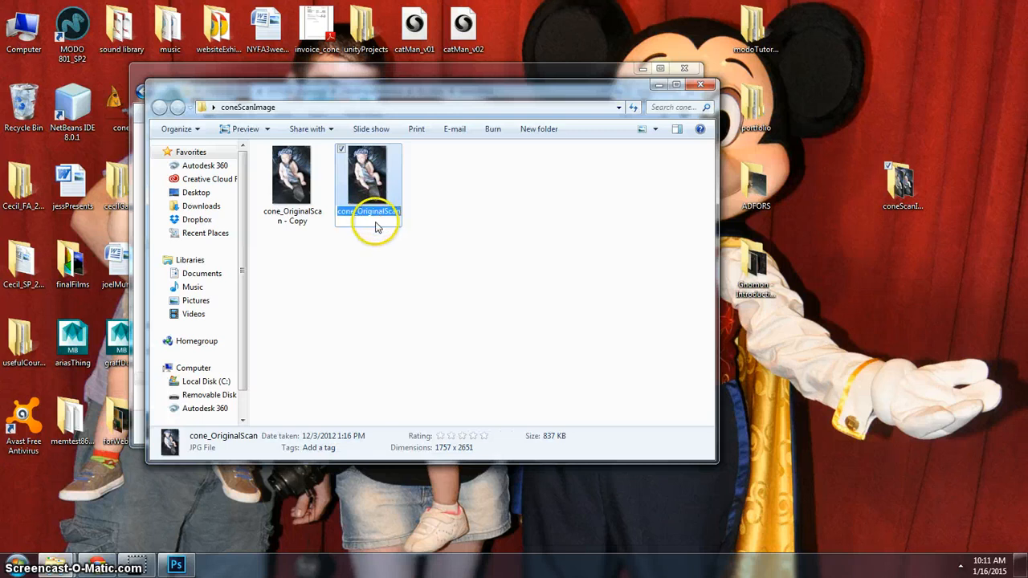
Step: Rename the copied image as cone_adjustedScan
left_click(298, 224)
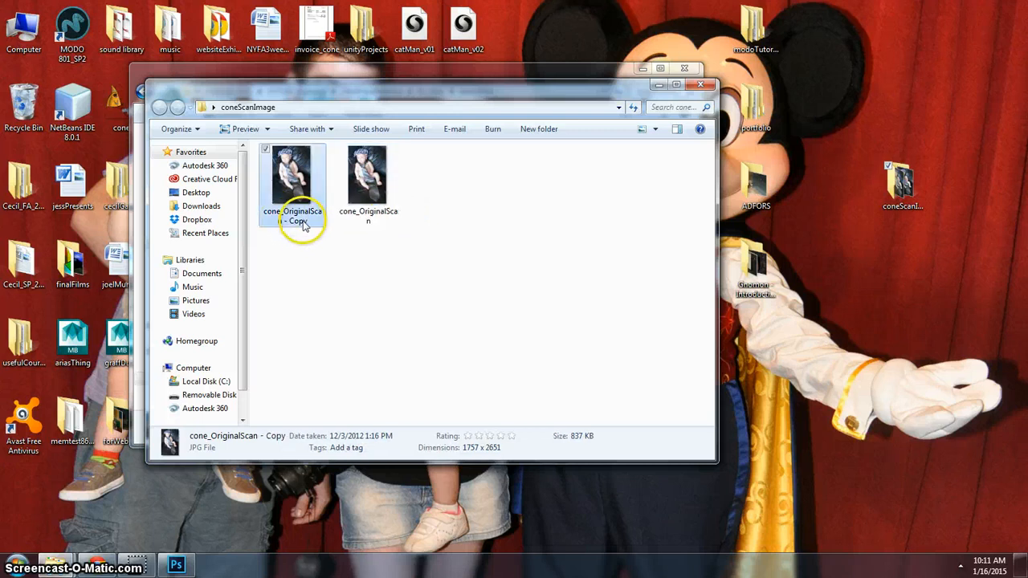
left_click(303, 225)
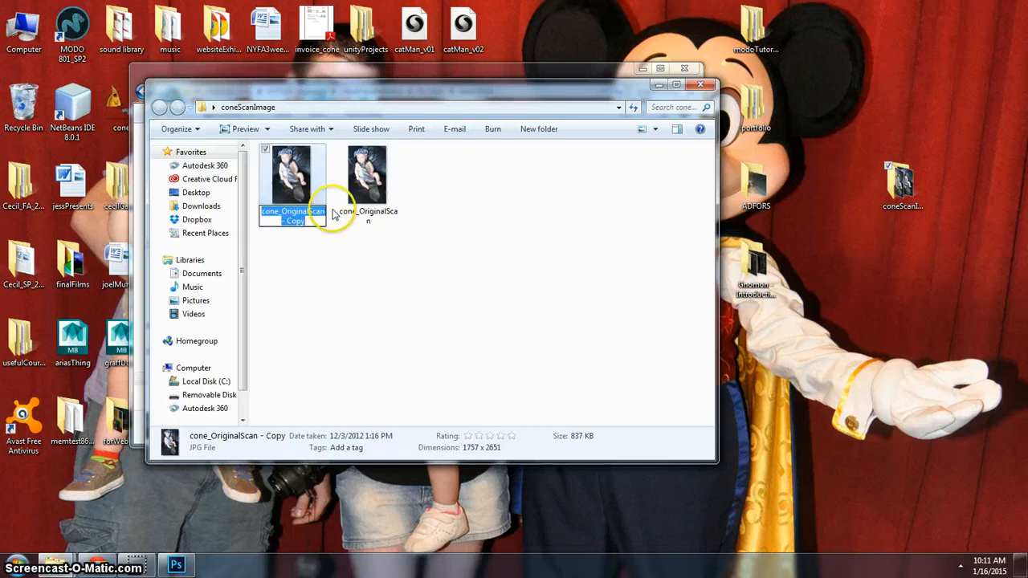
key("End")
key("BackSpace")
key("BackSpace")
key("BackSpace")
key("BackSpace")
key("BackSpace")
key("BackSpace")
key("BackSpace")
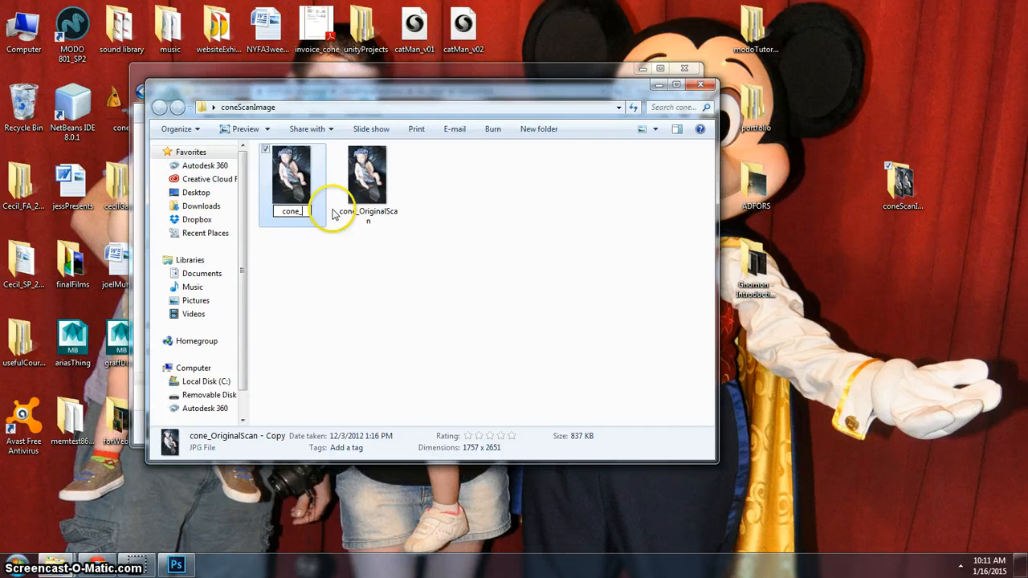
type("adjustedSca")
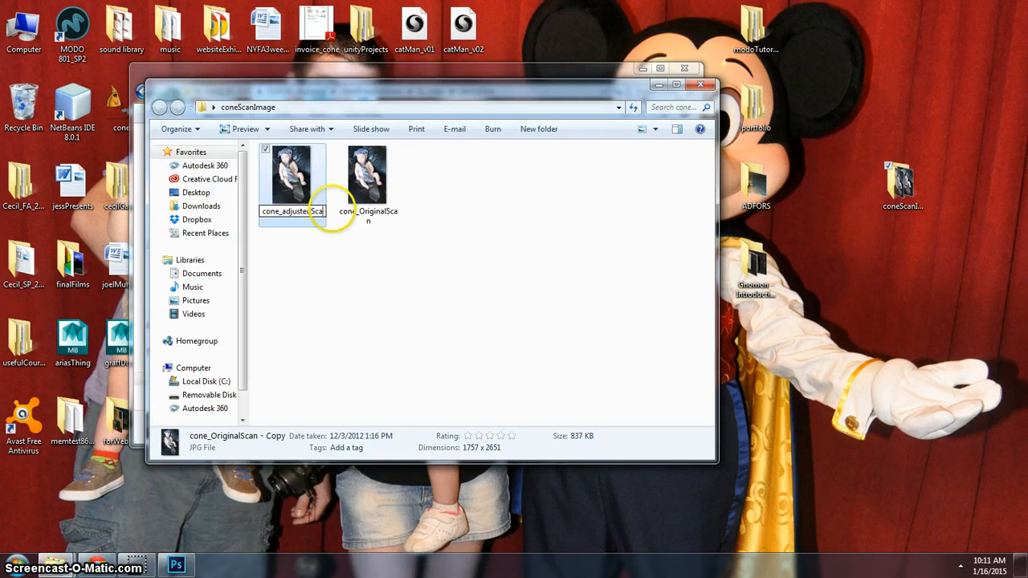
key("Return")
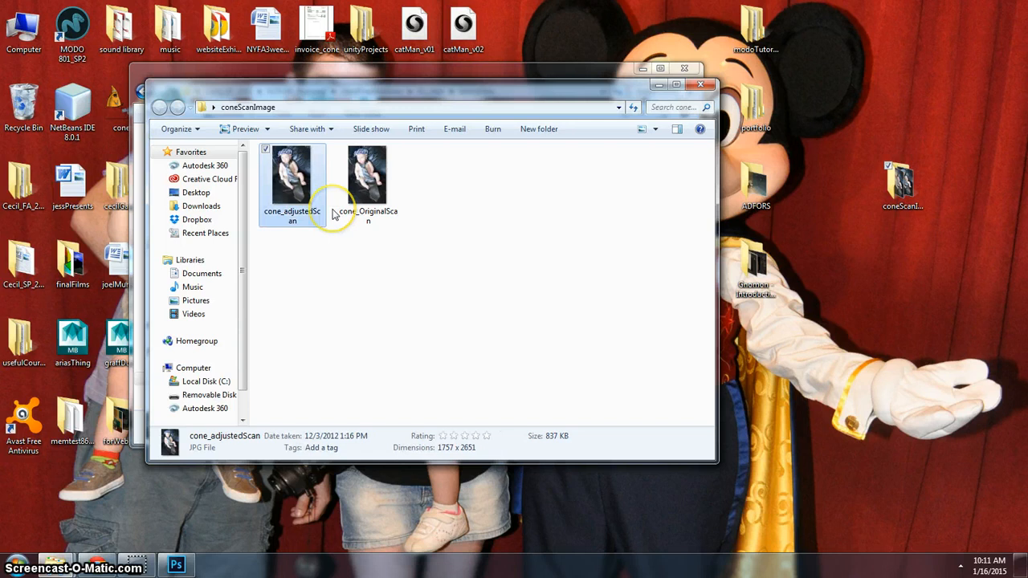
Step: Paste another copy of cone_OriginalScan into the coneScanImage folder and rename it cone_creativeScan
key("ctrl+v")
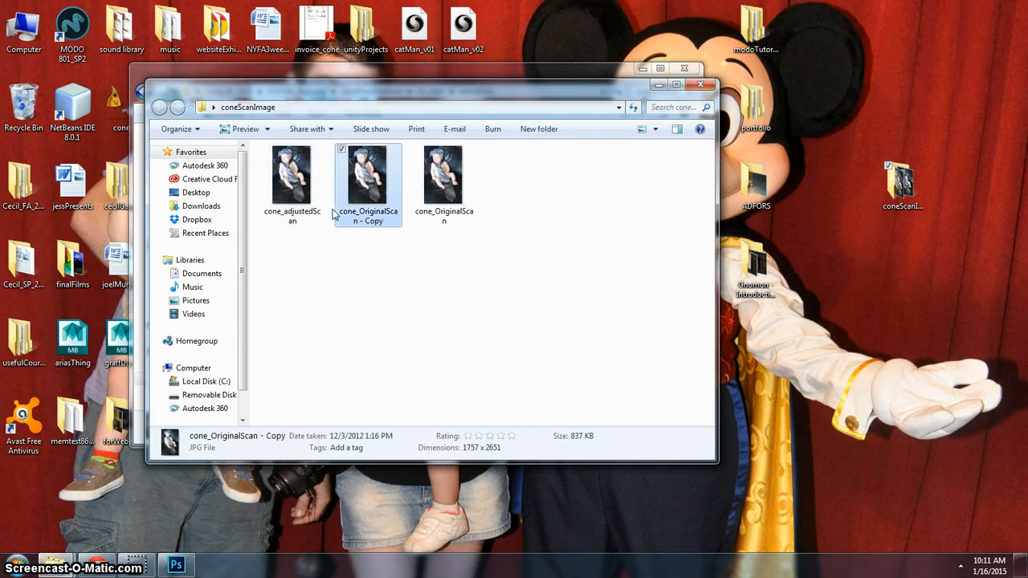
left_click(366, 222)
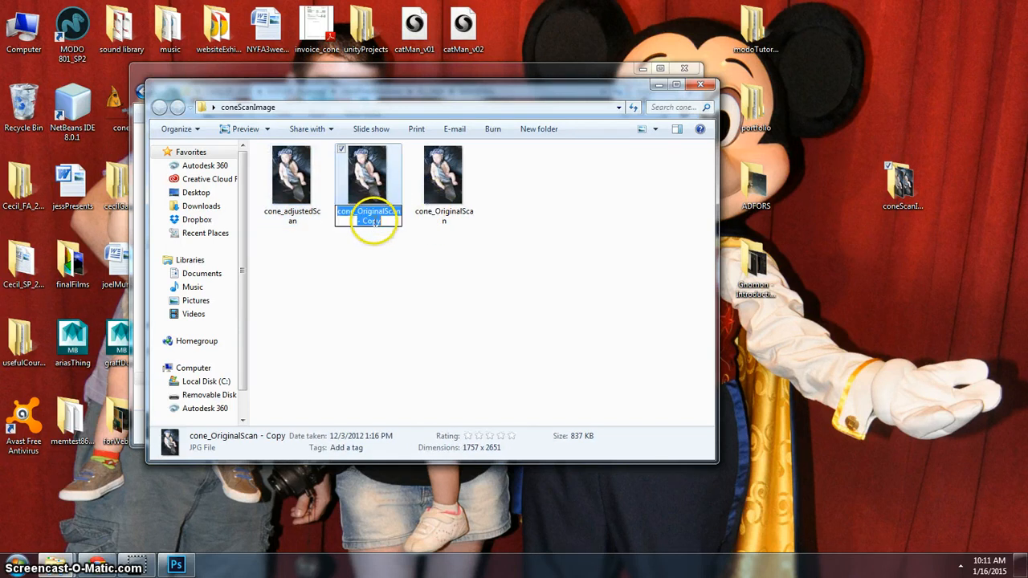
left_click(379, 214)
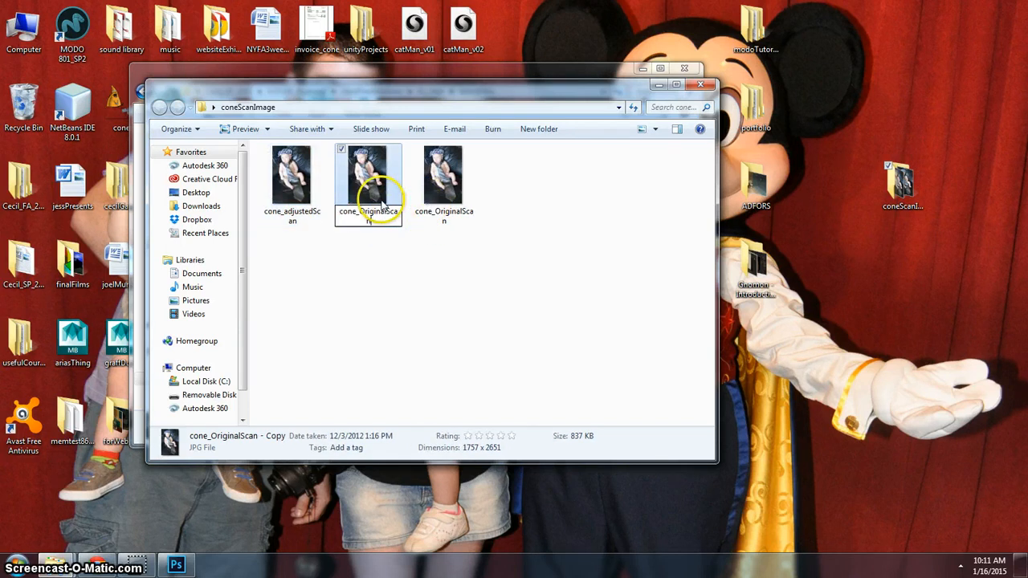
key("BackSpace")
key("BackSpace")
key("BackSpace")
key("BackSpace")
key("BackSpace")
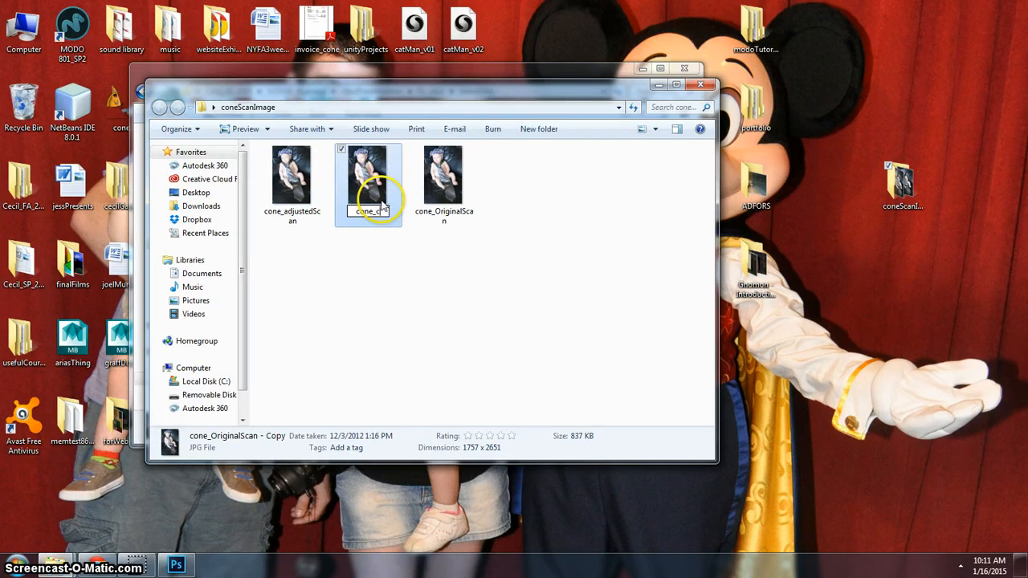
type("creativeScan")
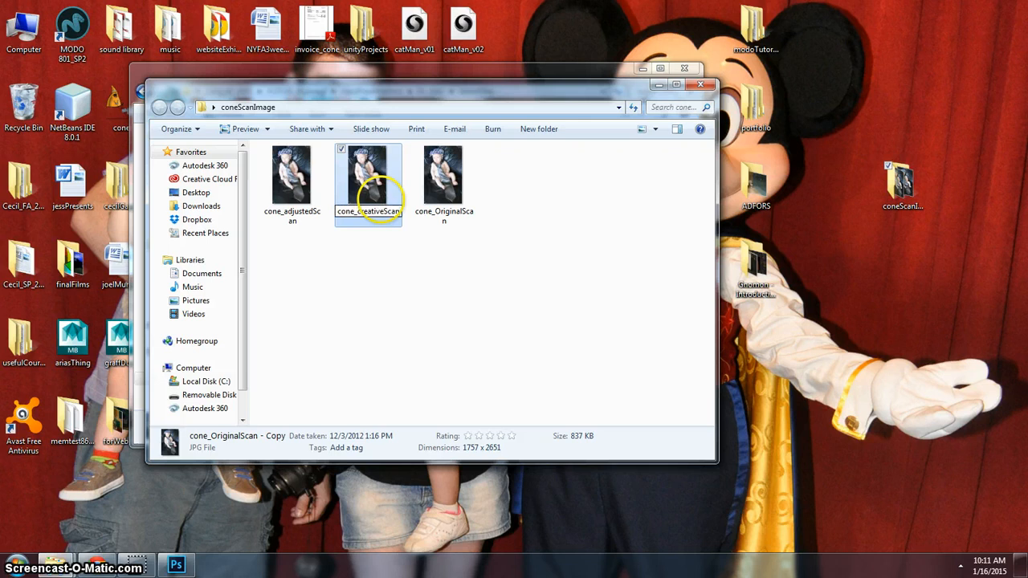
key("Return")
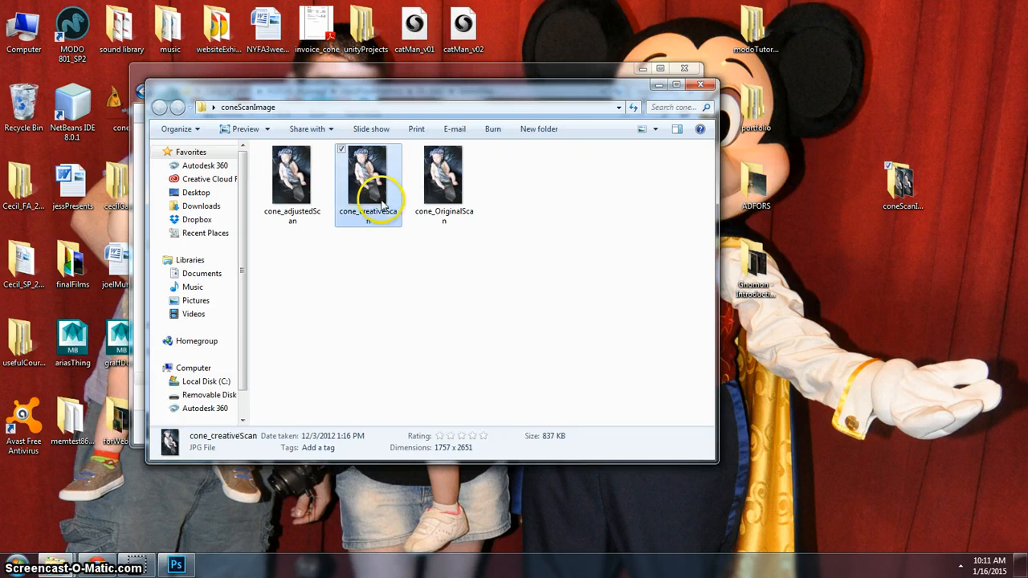
left_click(453, 205)
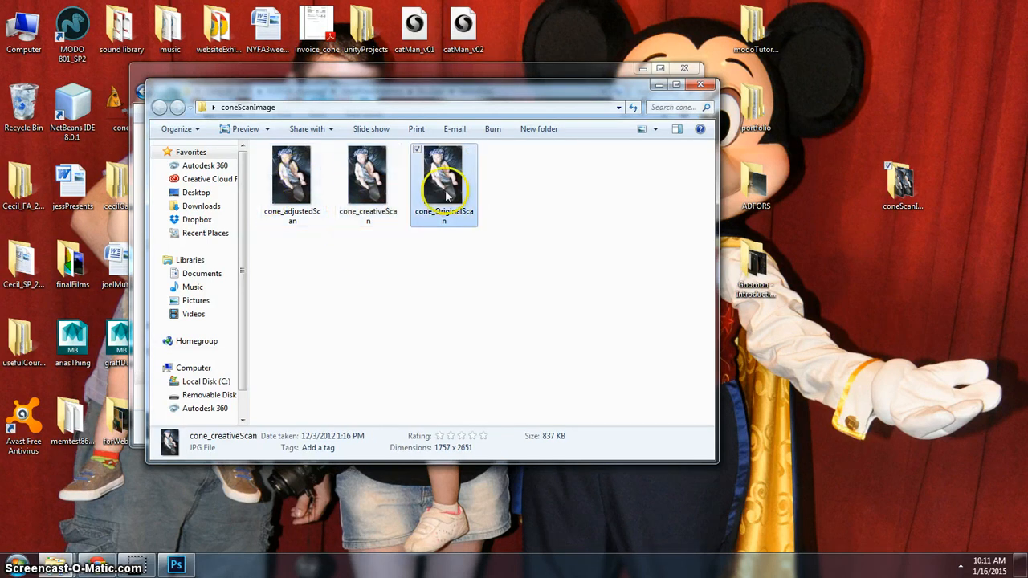
left_click(277, 217)
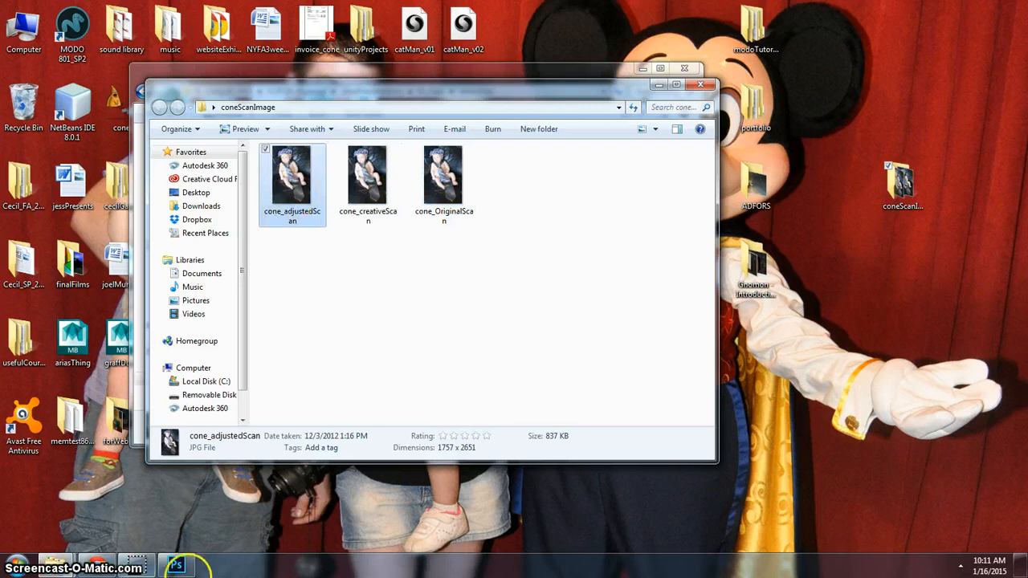
Step: Switch to Photoshop and open cone_adjustedScan from the desktop's coneScanImage folder, accepting the existing Camera Raw settings
left_click(176, 564)
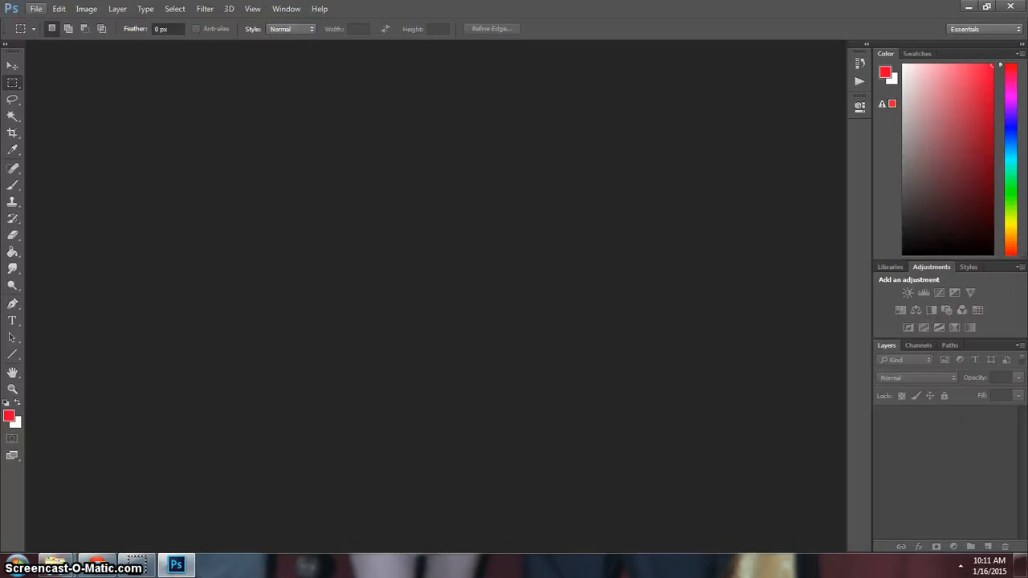
left_click(36, 9)
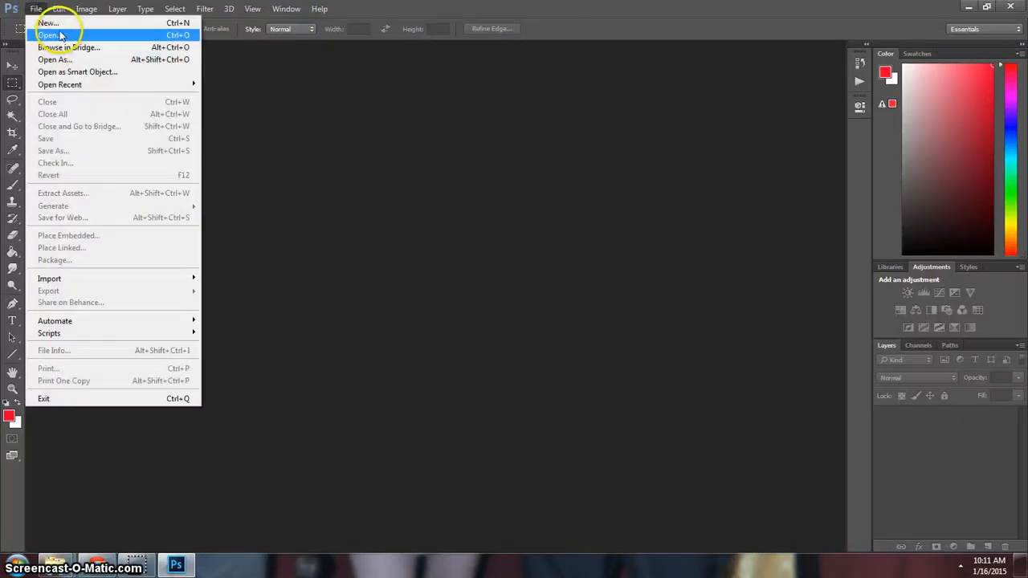
left_click(60, 36)
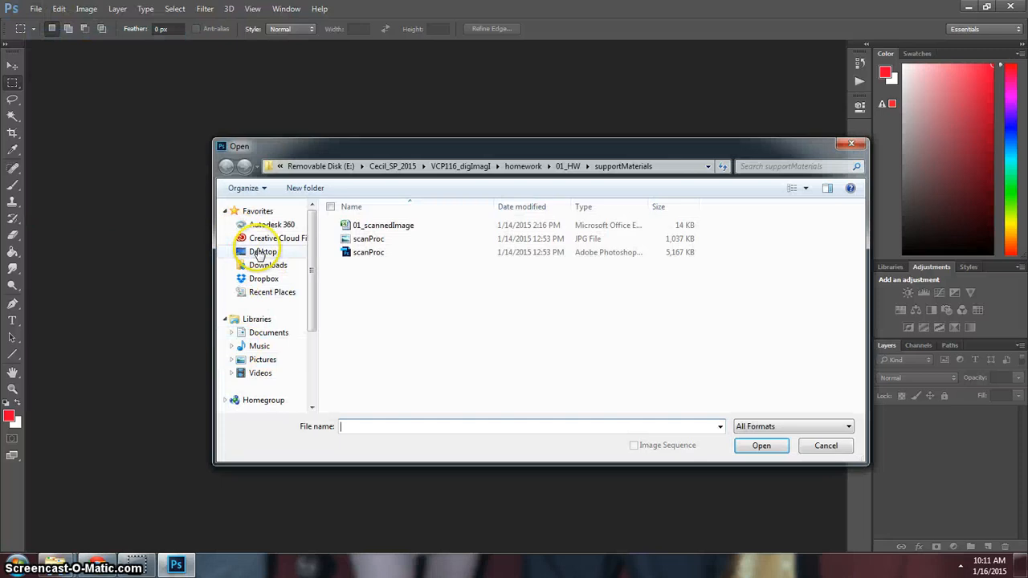
left_click(260, 251)
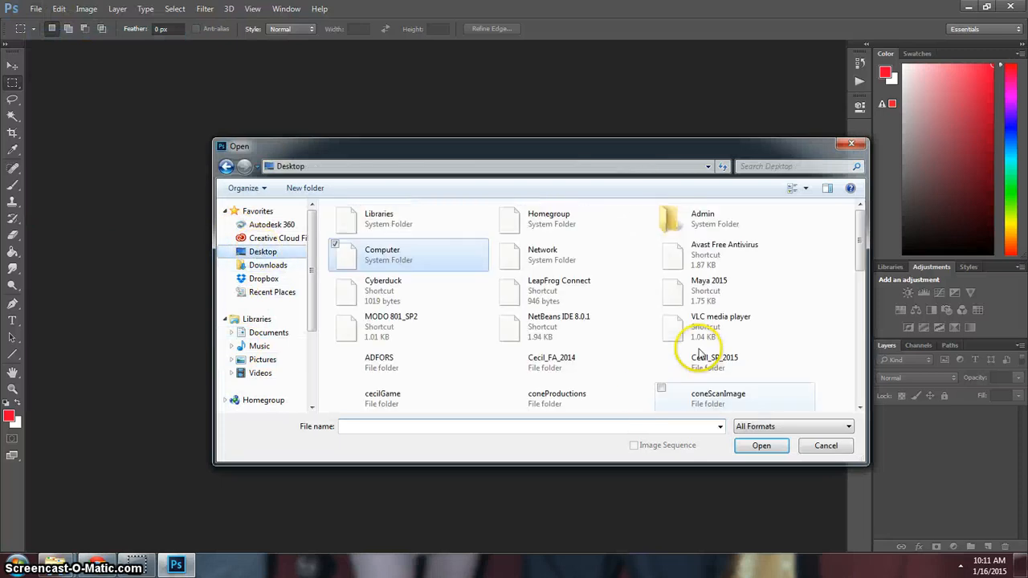
double_click(721, 392)
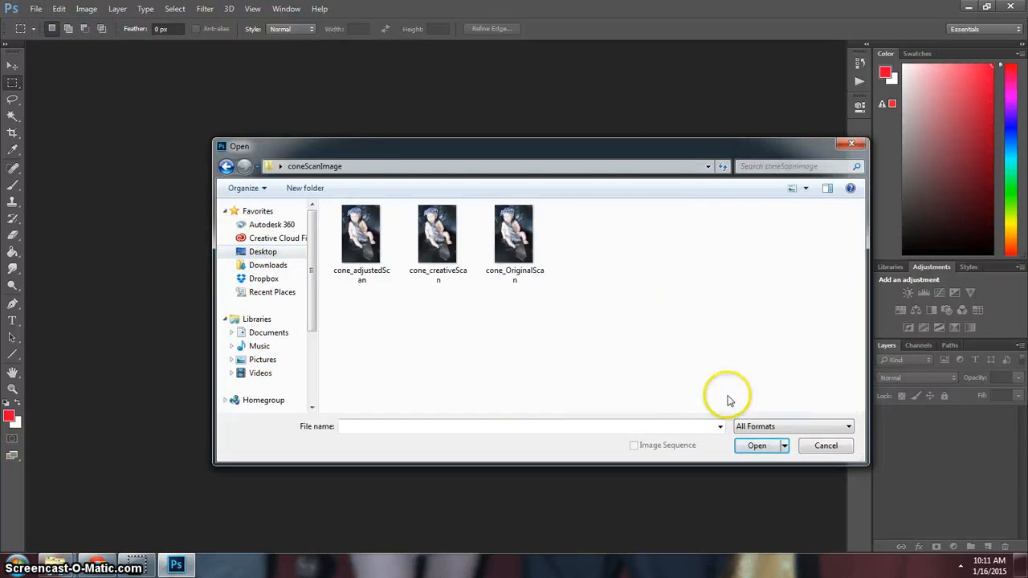
left_click(363, 241)
left_click(757, 447)
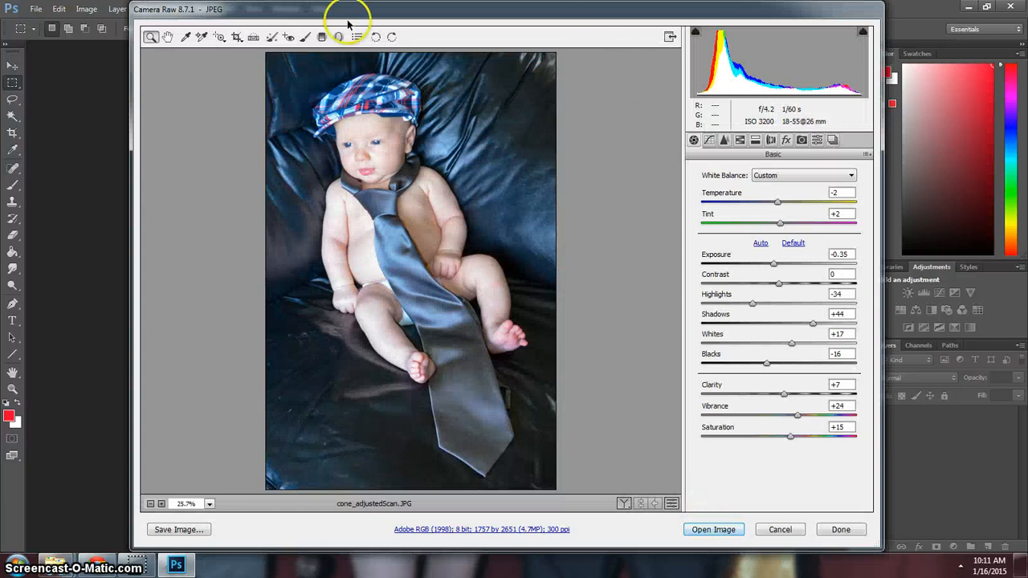
left_click(725, 528)
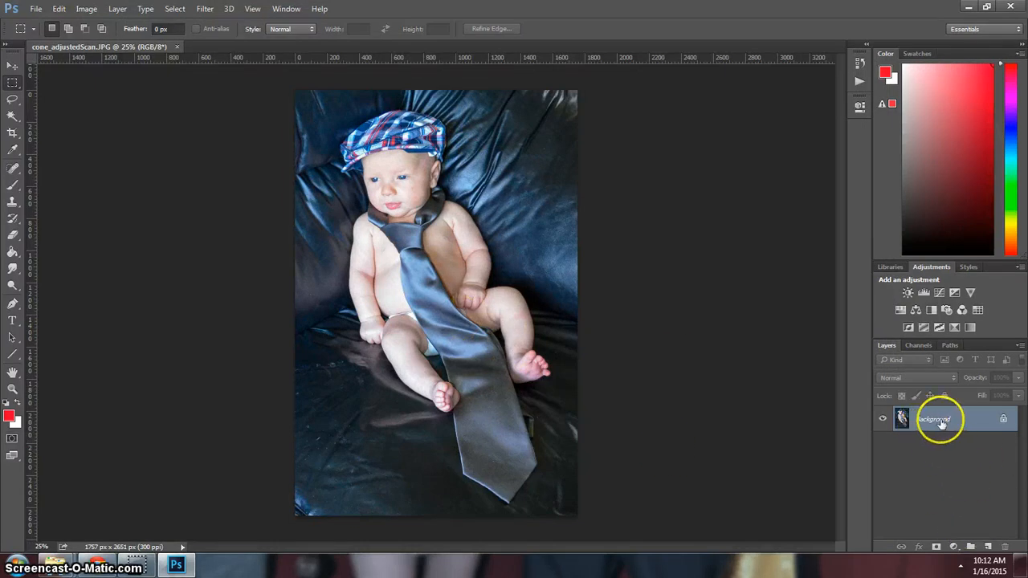
Step: Duplicate the Background layer and make the duplicate the active layer
left_click_drag(944, 421, 988, 546)
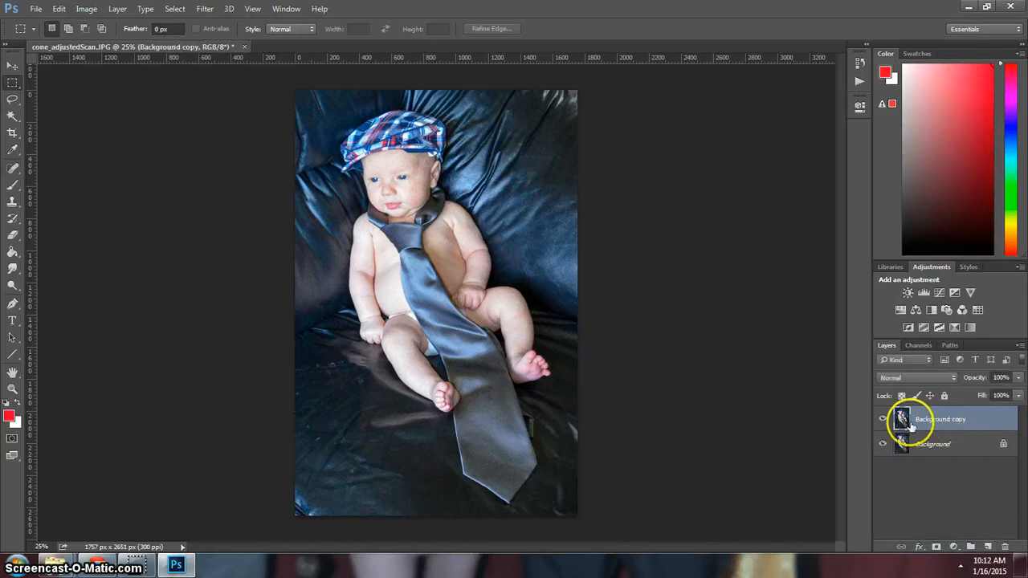
left_click(957, 444)
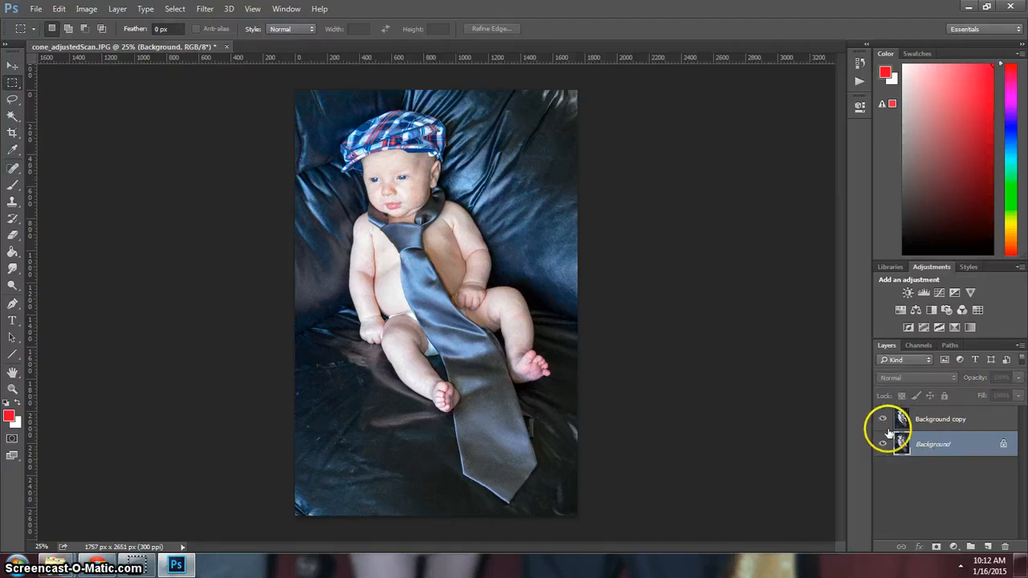
left_click(952, 425)
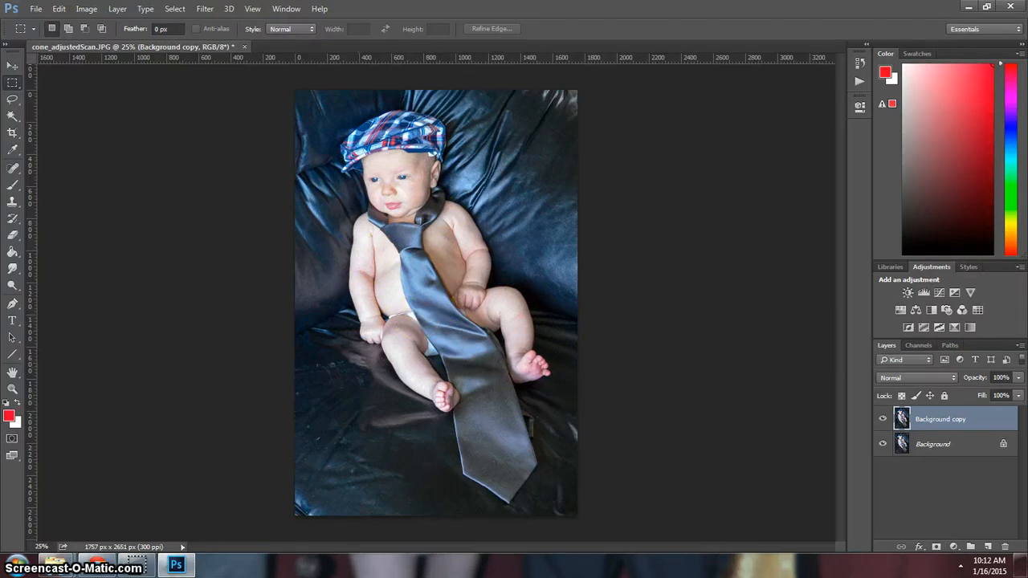
Step: Start a Curves adjustment on the Background copy layer and darken the RGB midtones to about input 137, output 123
left_click(87, 9)
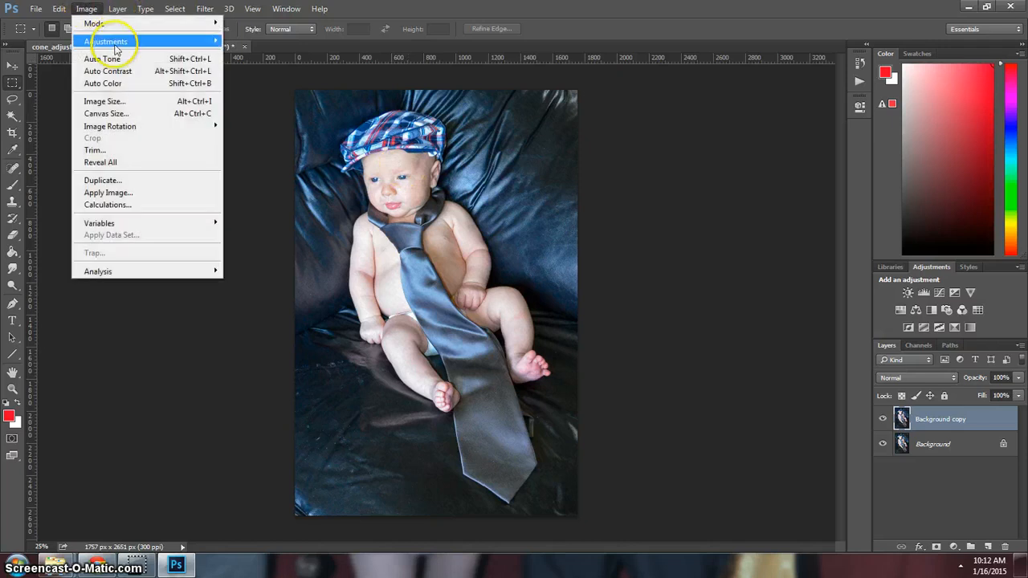
mouse_move(118, 45)
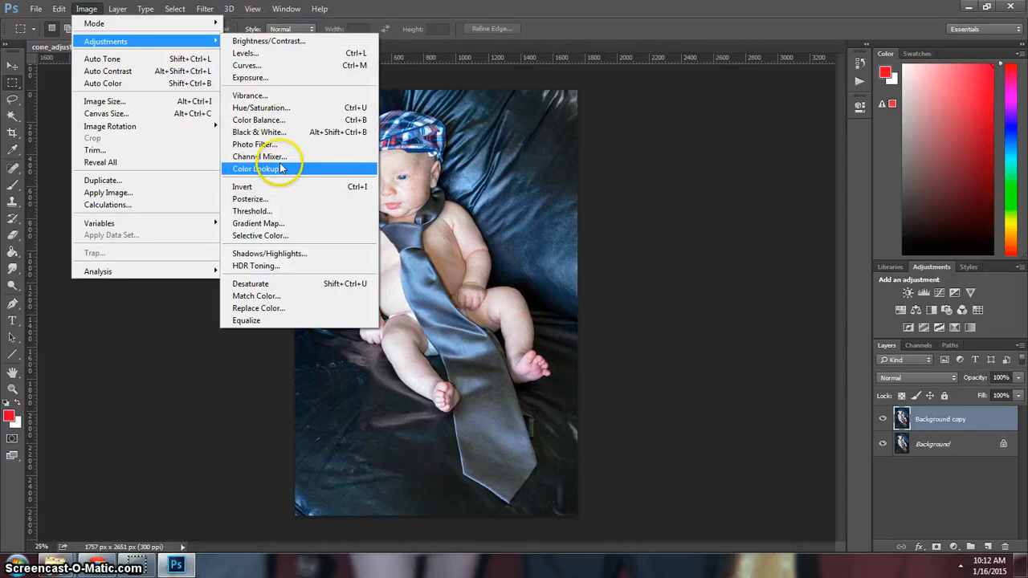
left_click(270, 66)
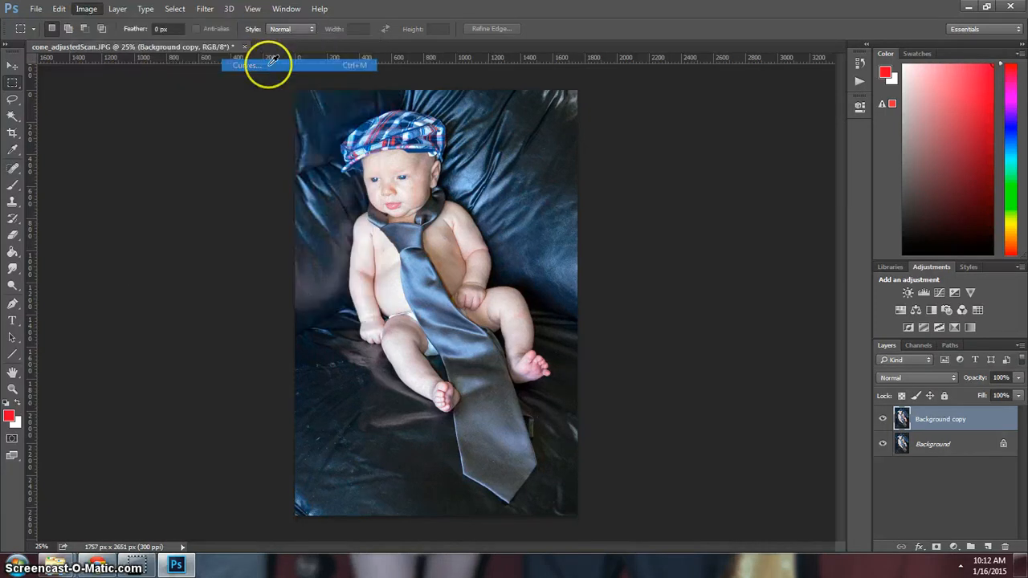
left_click_drag(809, 69, 790, 99)
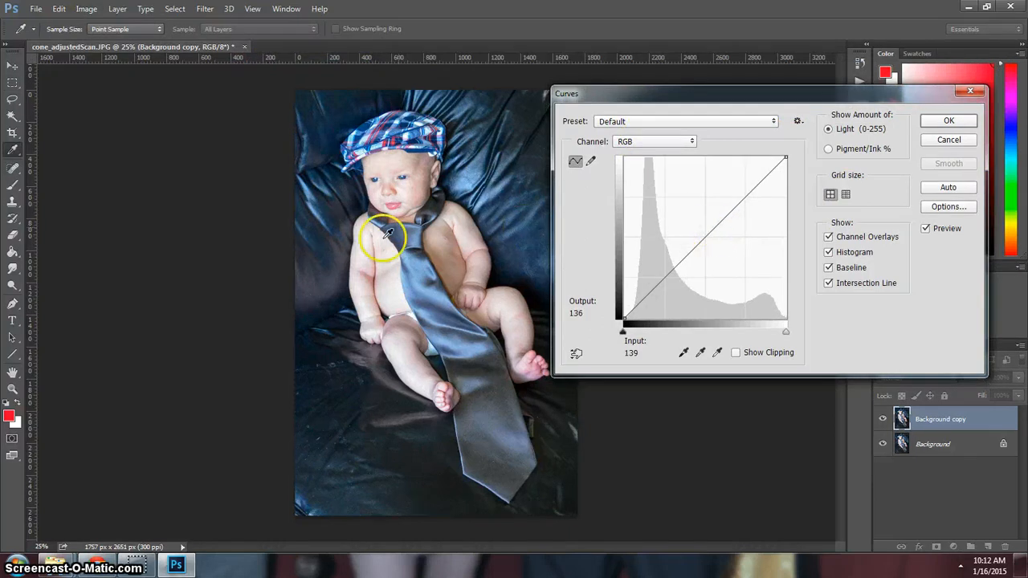
left_click_drag(704, 230, 711, 240)
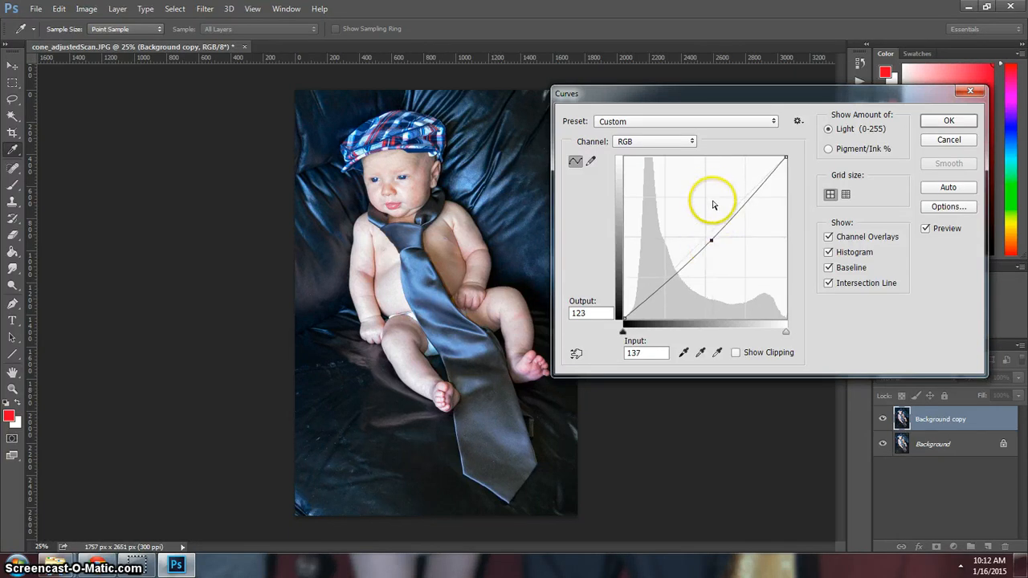
Step: Raise the Red channel's midtones in the Curves adjustment to about input 119, output 127
left_click(673, 143)
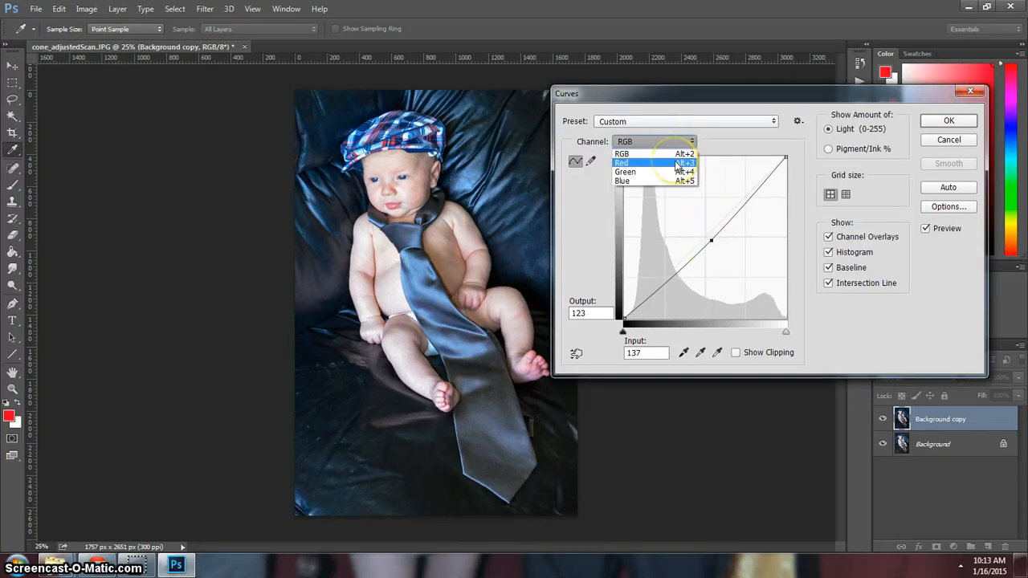
left_click(677, 165)
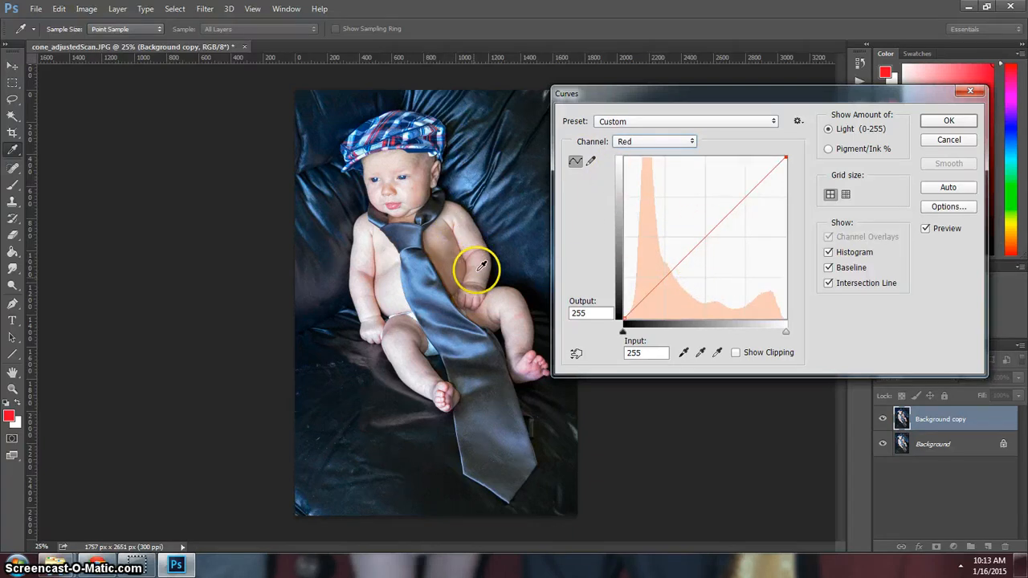
left_click(700, 237)
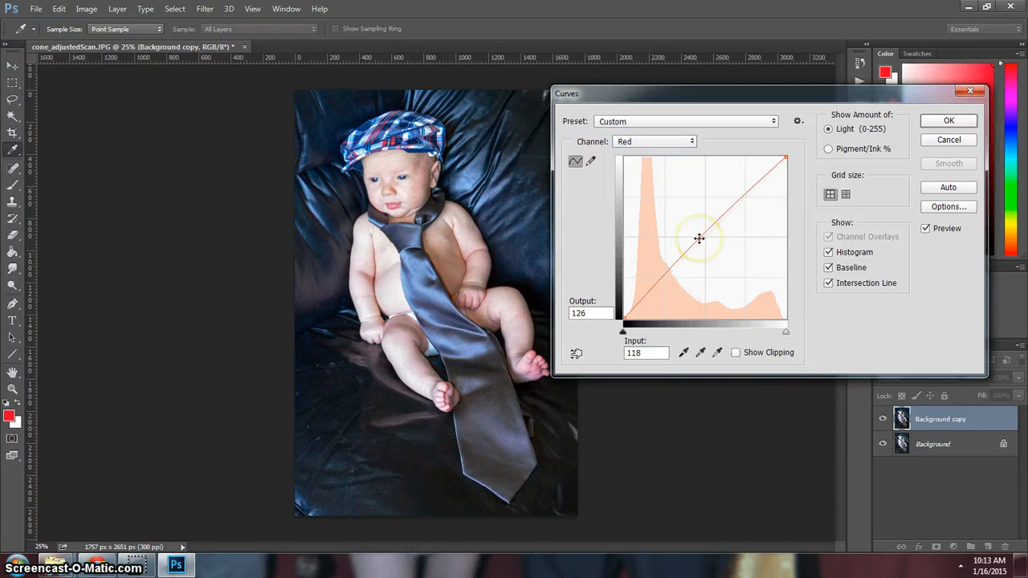
Step: Lower the Green curve to about input 135, output 129 and the Blue curve to about input 135, output 130, and apply the Curves adjustment
left_click(678, 141)
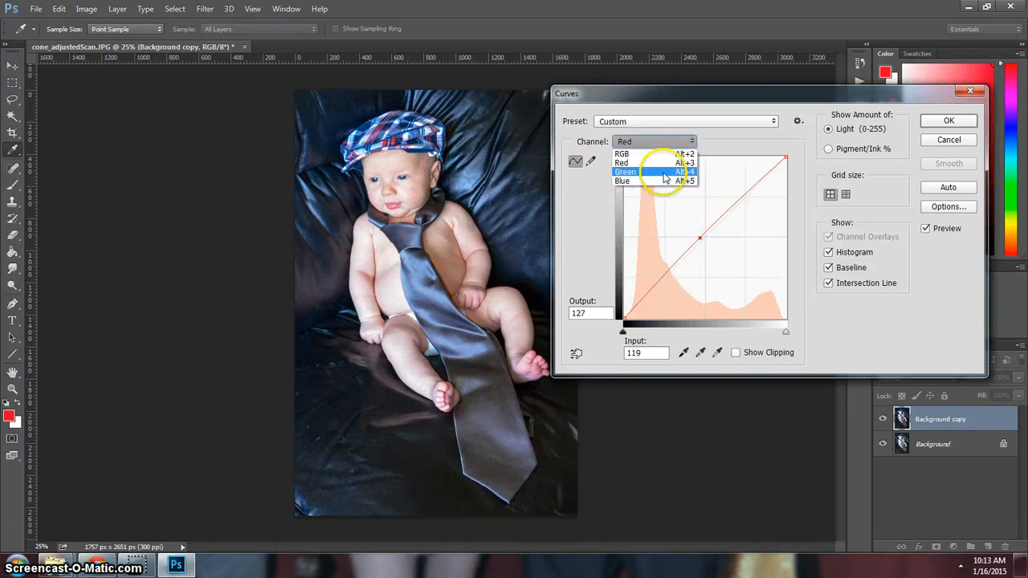
left_click(664, 172)
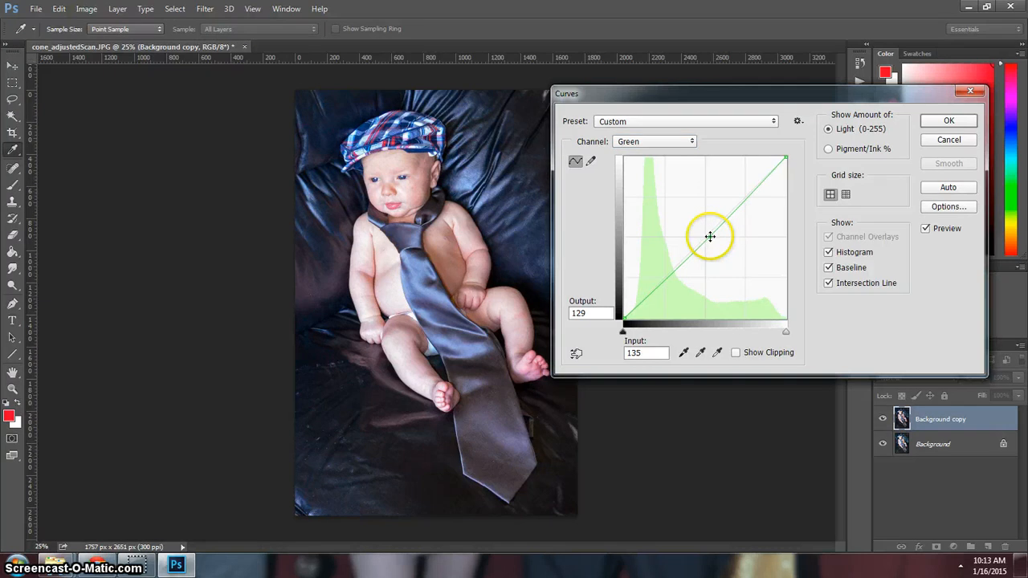
left_click(670, 141)
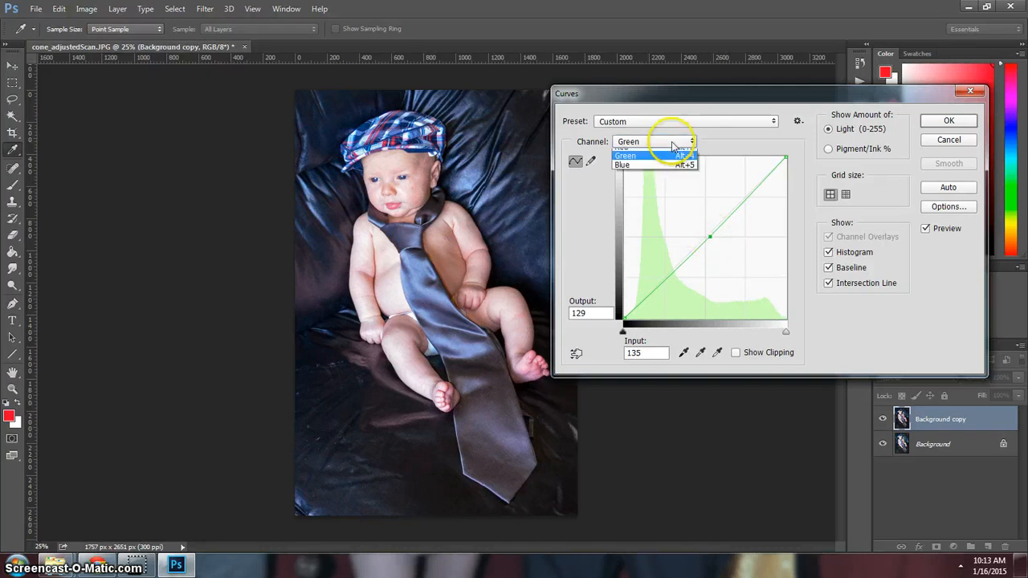
left_click(667, 185)
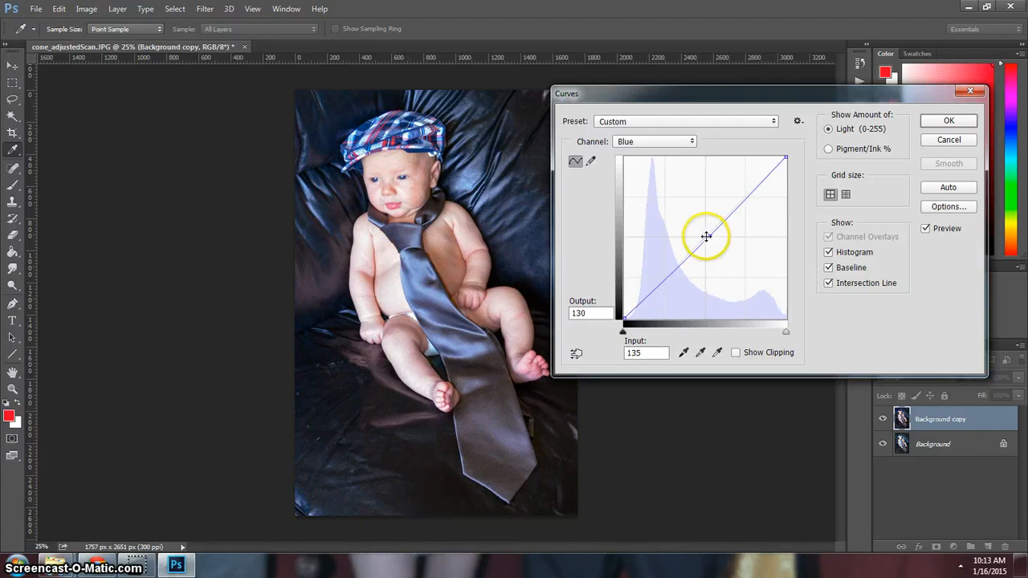
left_click(706, 236)
left_click(935, 124)
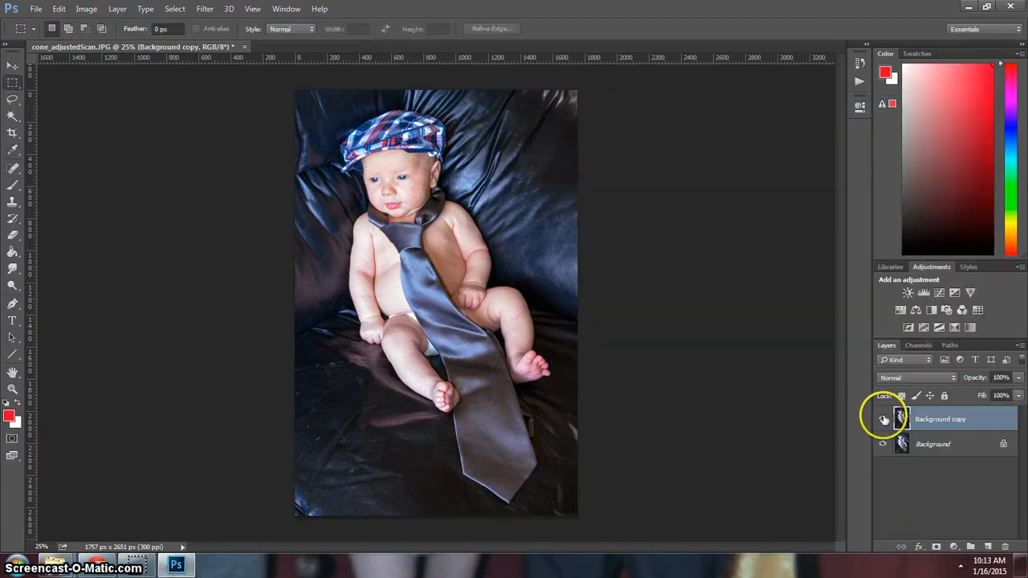
Step: Toggle the Background copy layer's visibility to compare the image before and after the Curves adjustment
left_click(881, 419)
left_click(882, 420)
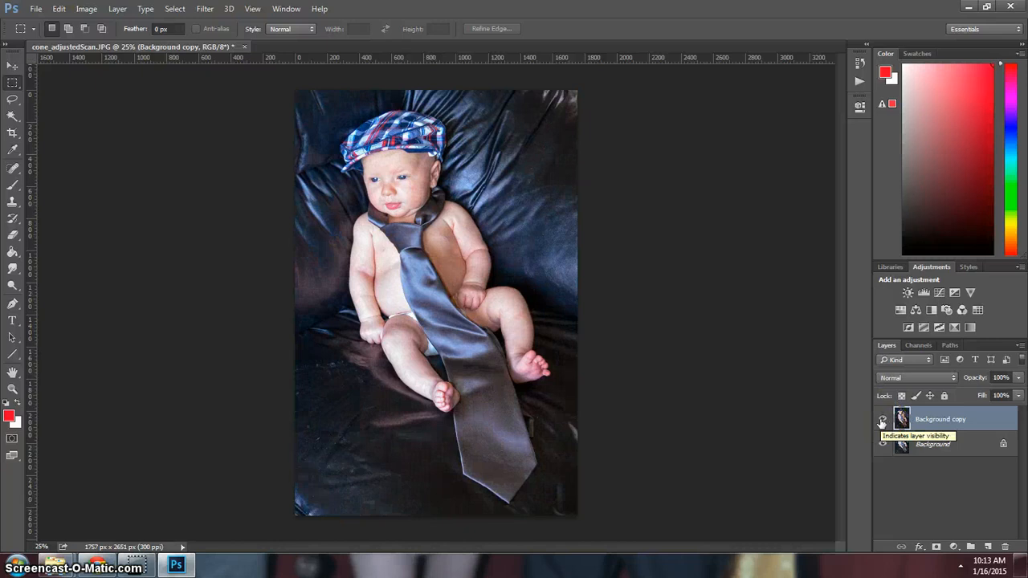
left_click(882, 419)
left_click(882, 419)
left_click(882, 420)
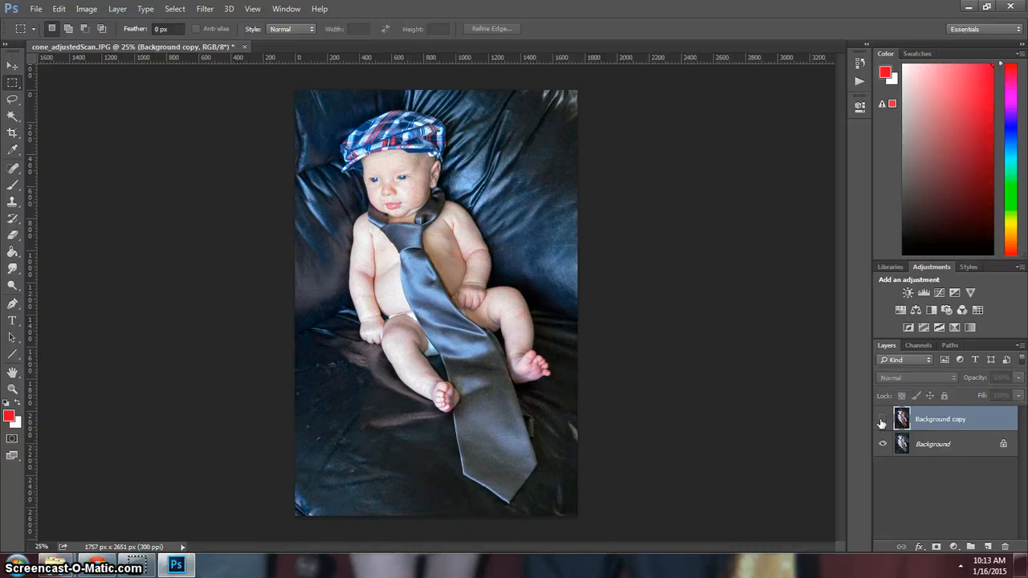
left_click(882, 420)
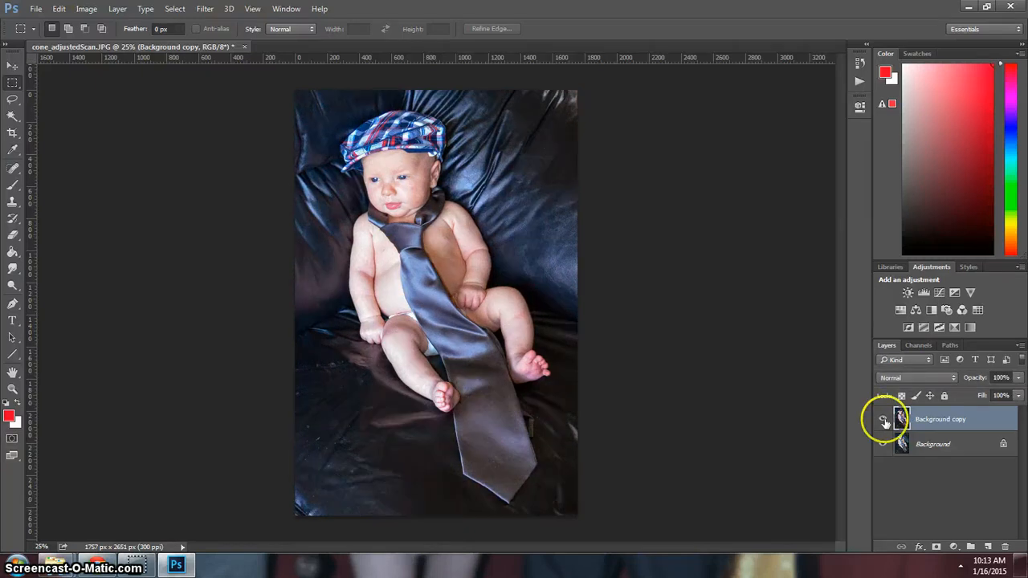
left_click(95, 10)
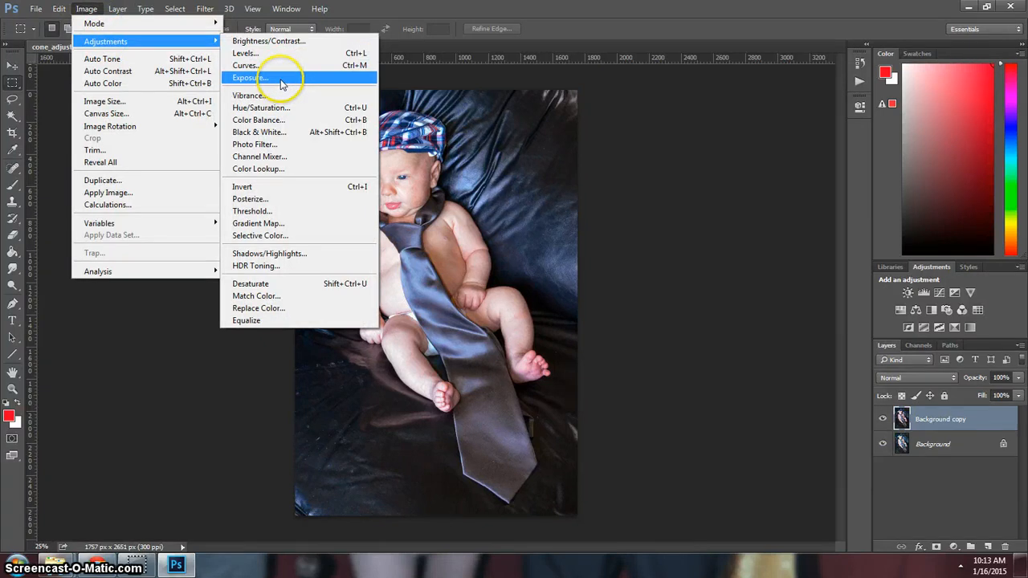
left_click(281, 81)
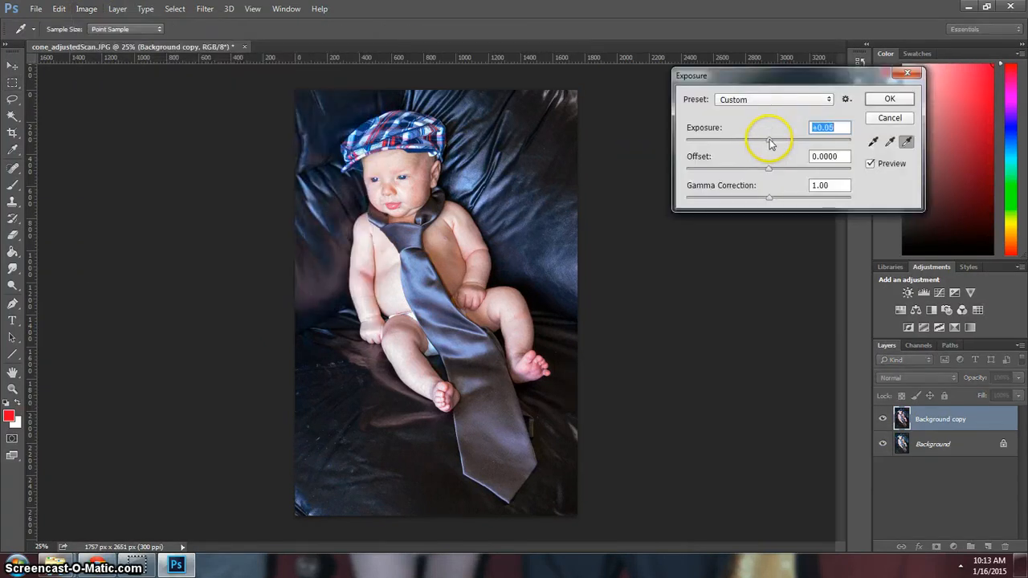
left_click_drag(769, 140, 780, 141)
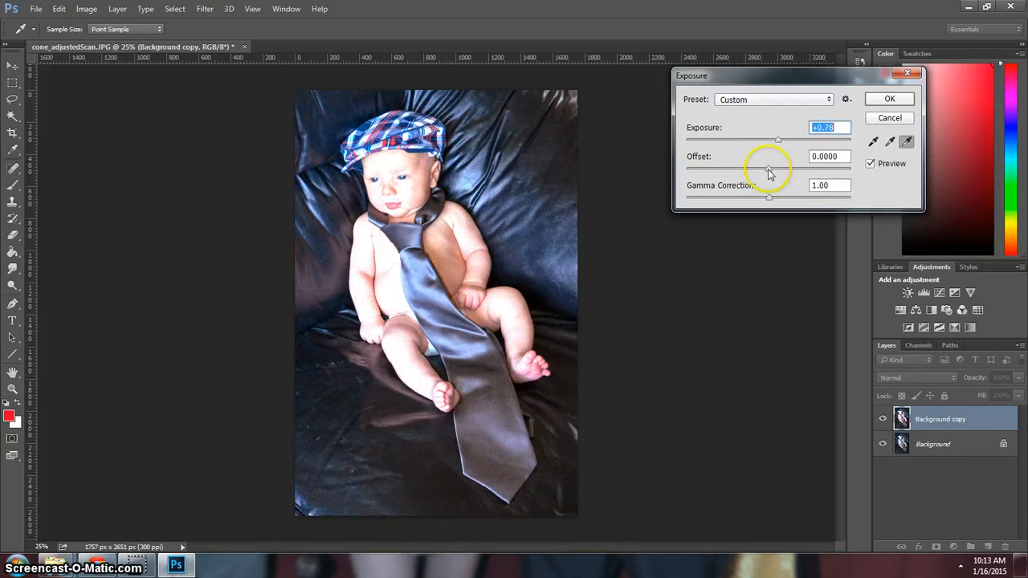
left_click_drag(768, 172, 774, 141)
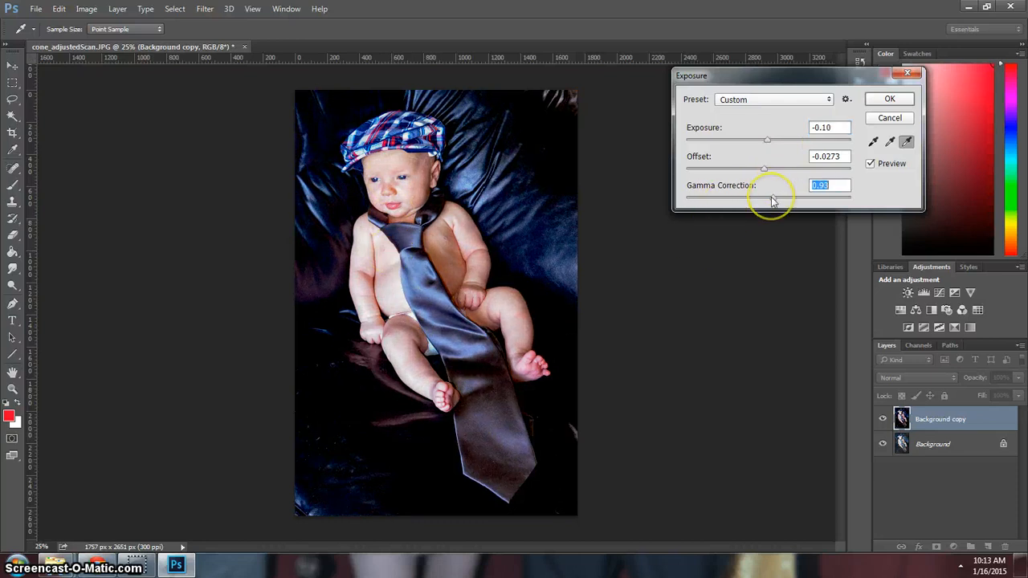
left_click_drag(772, 201, 783, 202)
left_click_drag(767, 147, 770, 146)
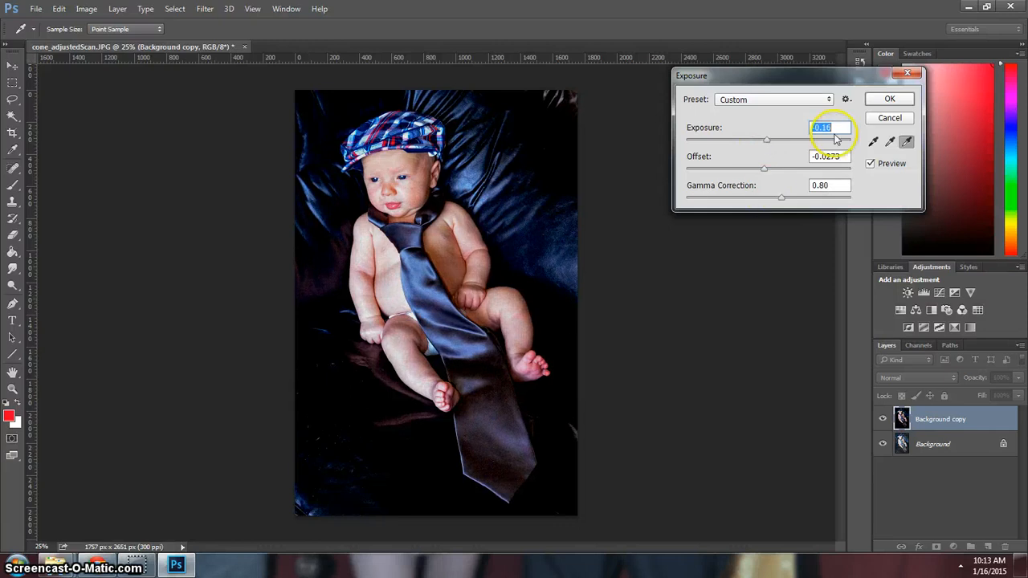
left_click(890, 119)
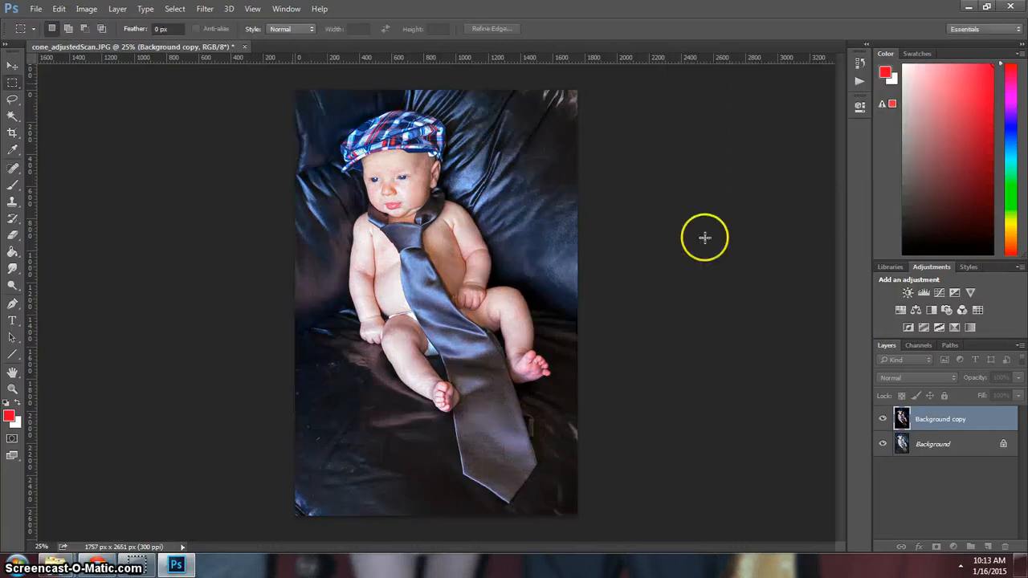
Step: Start a Shadows/Highlights adjustment on the Background copy layer and reduce the shadows amount to 11%
left_click(87, 9)
mouse_move(105, 41)
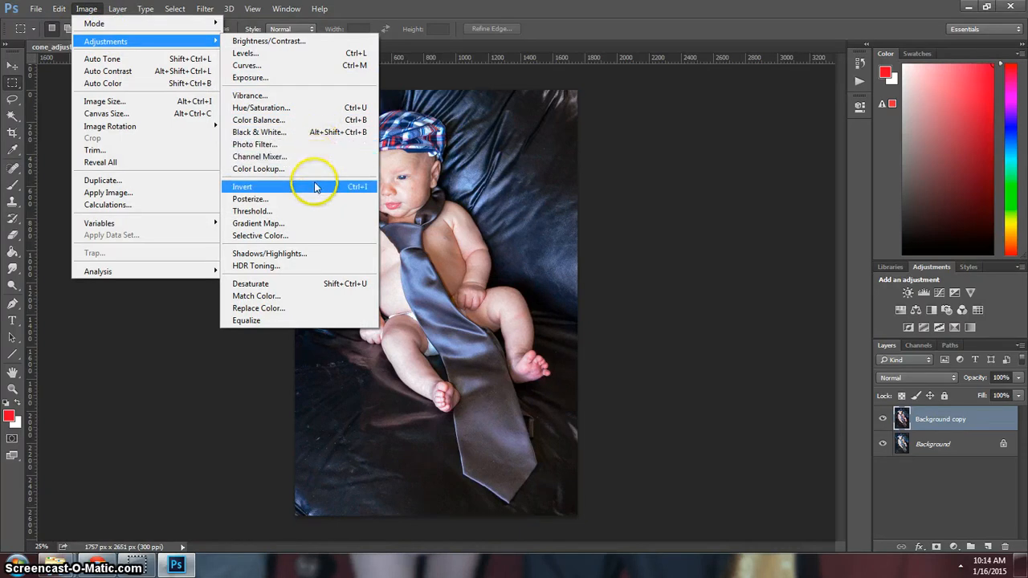
left_click(305, 259)
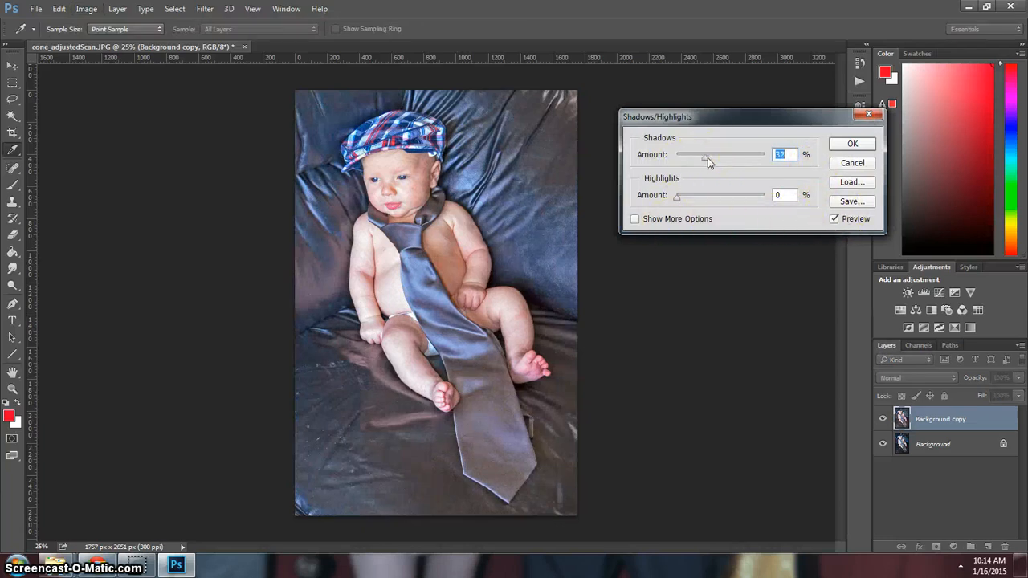
key("Down")
key("Down")
key("Down")
key("Down")
key("Down")
key("Down")
key("Down")
key("Down")
key("Down")
key("Down")
key("Down")
key("Down")
key("Down")
key("Down")
key("Down")
key("Down")
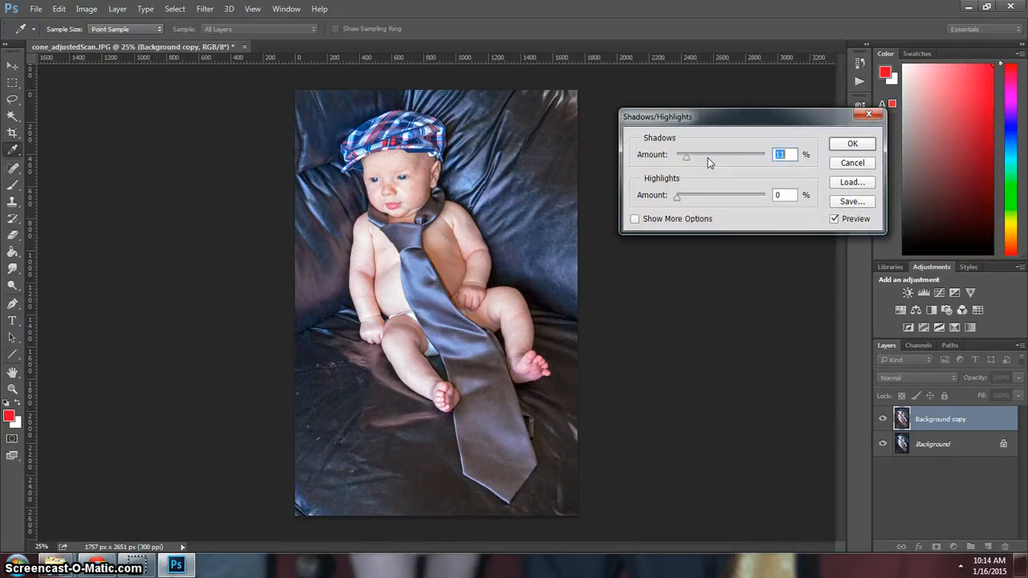
Step: Set the shadows amount to 19% and the highlights amount to 4%, and apply the Shadows/Highlights adjustment
left_click_drag(686, 156, 684, 157)
left_click_drag(677, 198, 691, 197)
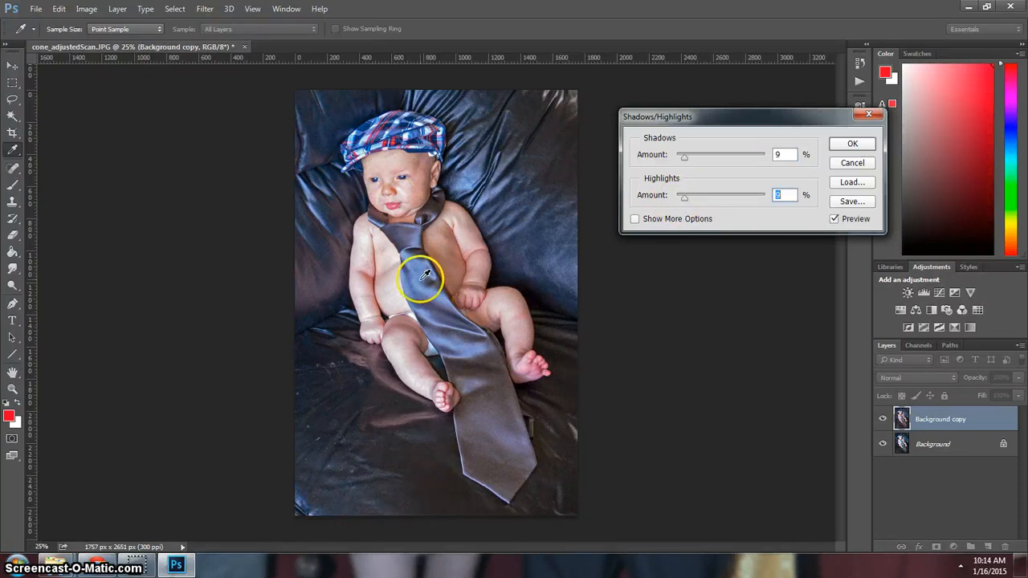
left_click_drag(684, 158, 690, 158)
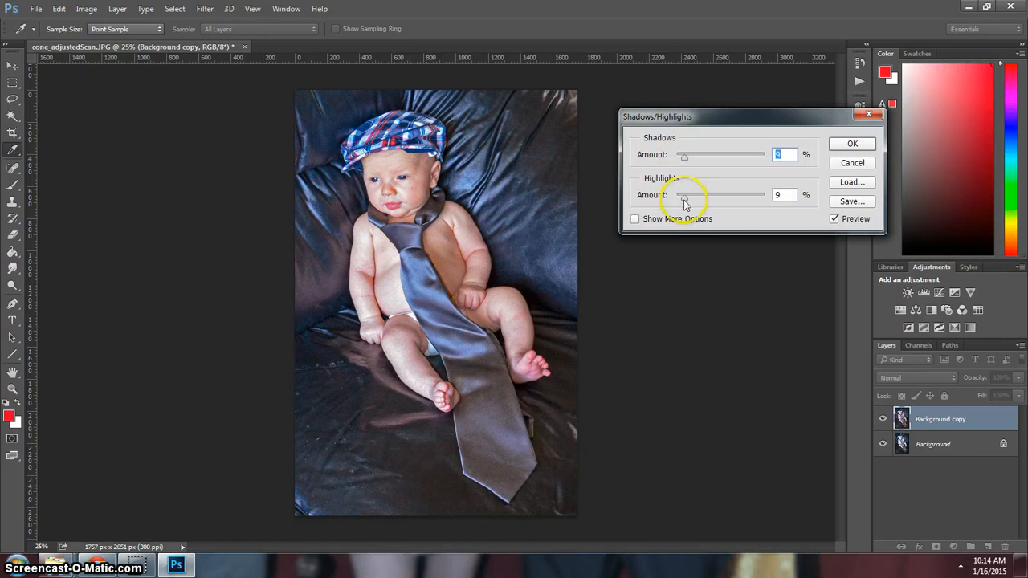
left_click_drag(687, 201, 684, 201)
left_click_drag(674, 158, 683, 156)
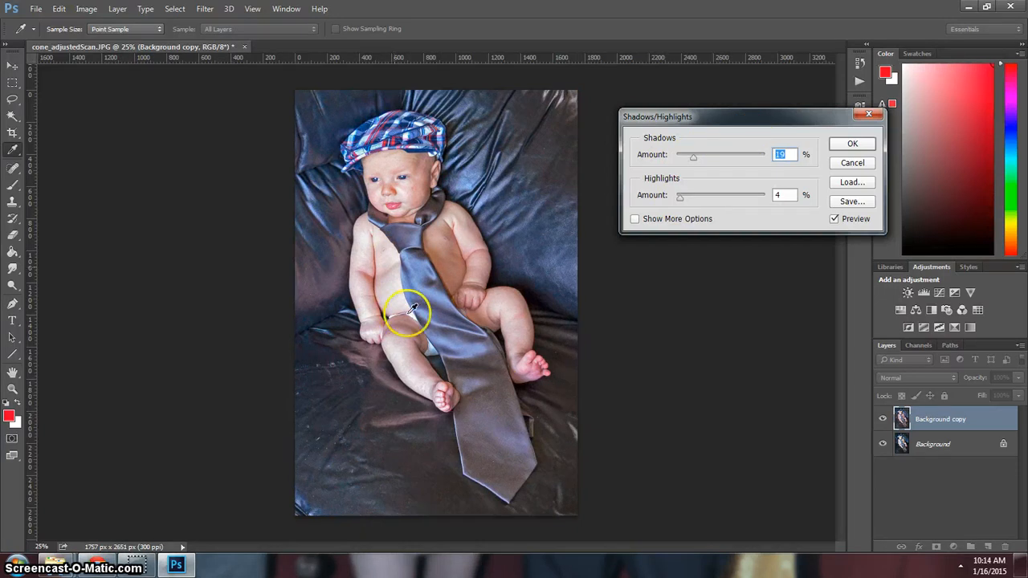
left_click(853, 144)
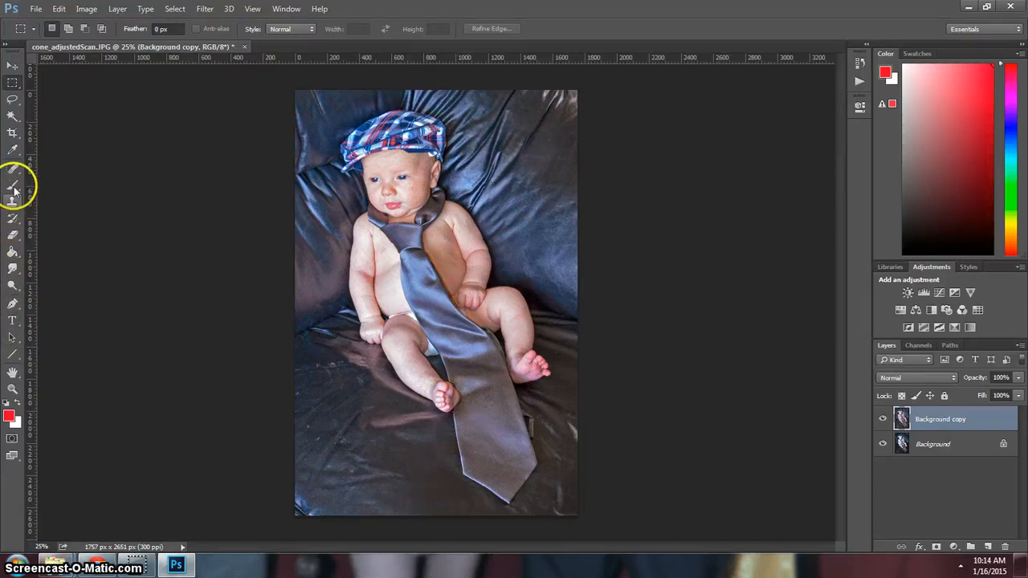
Step: Darken the baby's shoulder, arm, torso and cheek with the Burn tool using a brush enlarged to 175 px
left_click(83, 9)
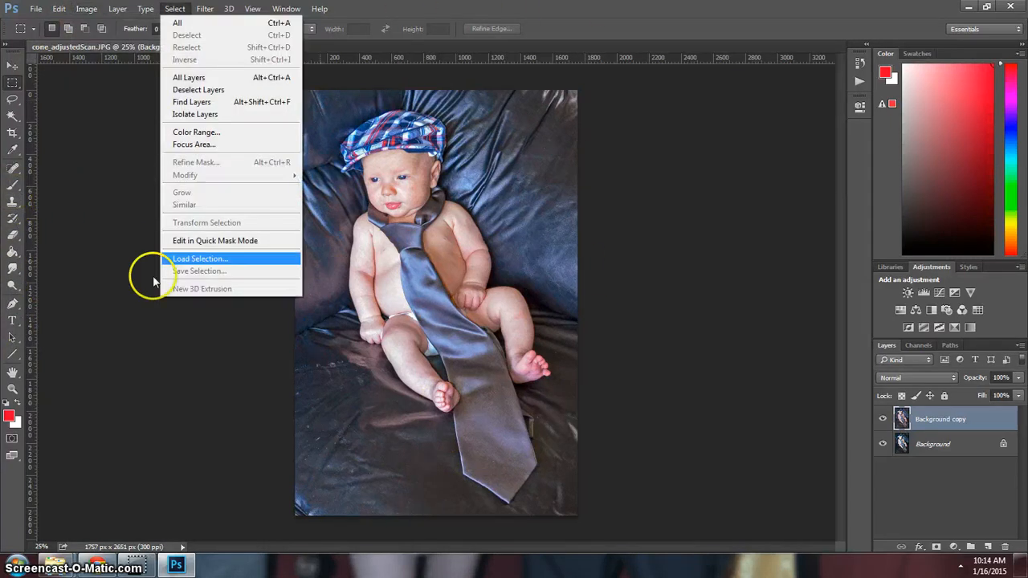
left_click(12, 292)
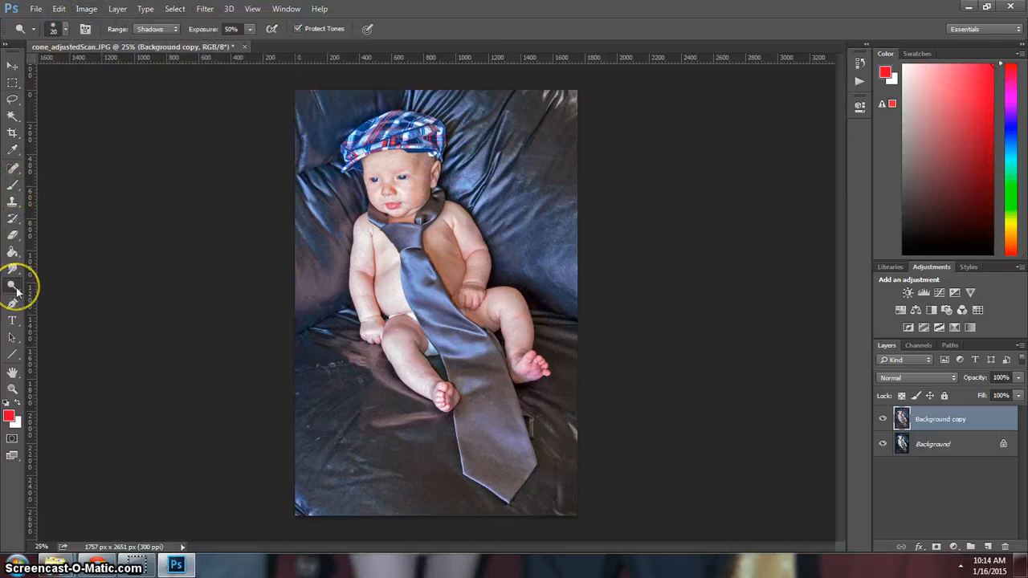
left_click(16, 291)
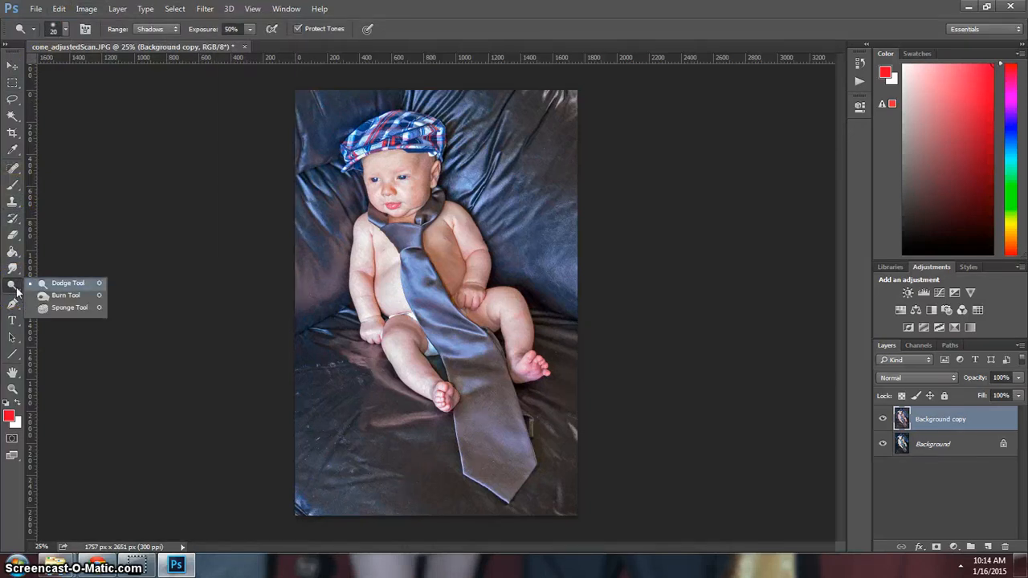
left_click(71, 297)
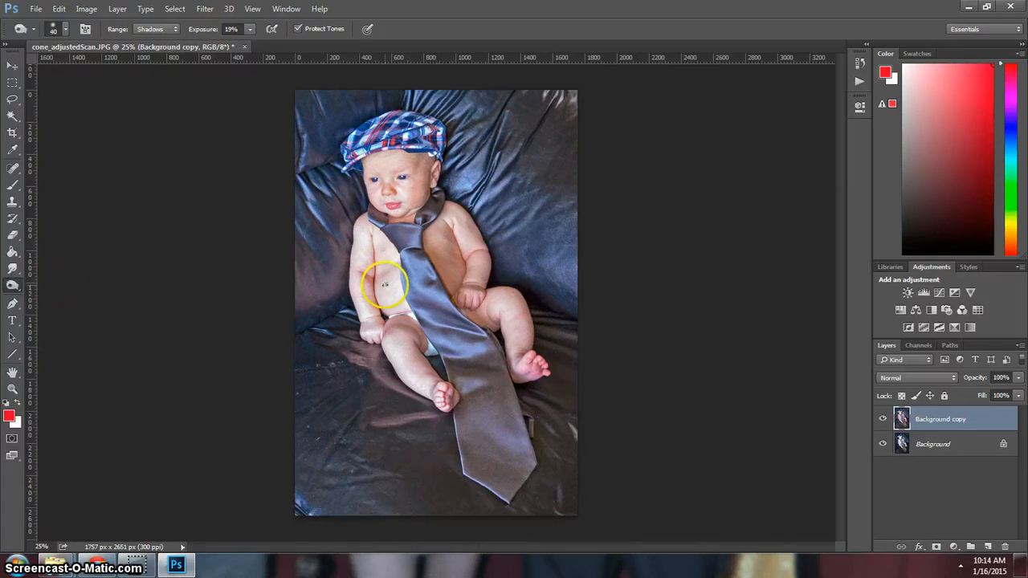
key("bracketright")
key("bracketright")
key("bracketright")
key("bracketright")
key("bracketright")
key("bracketright")
key("bracketright")
key("bracketright")
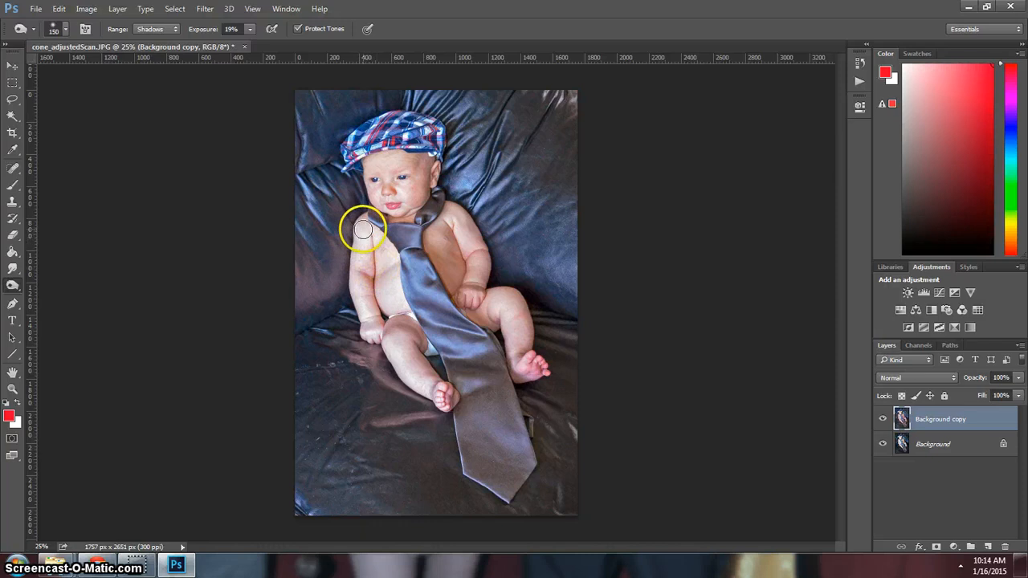
mouse_move(363, 232)
left_mouse_down()
mouse_move(371, 318)
mouse_move(383, 319)
mouse_move(373, 252)
mouse_move(392, 276)
mouse_move(375, 251)
left_mouse_up()
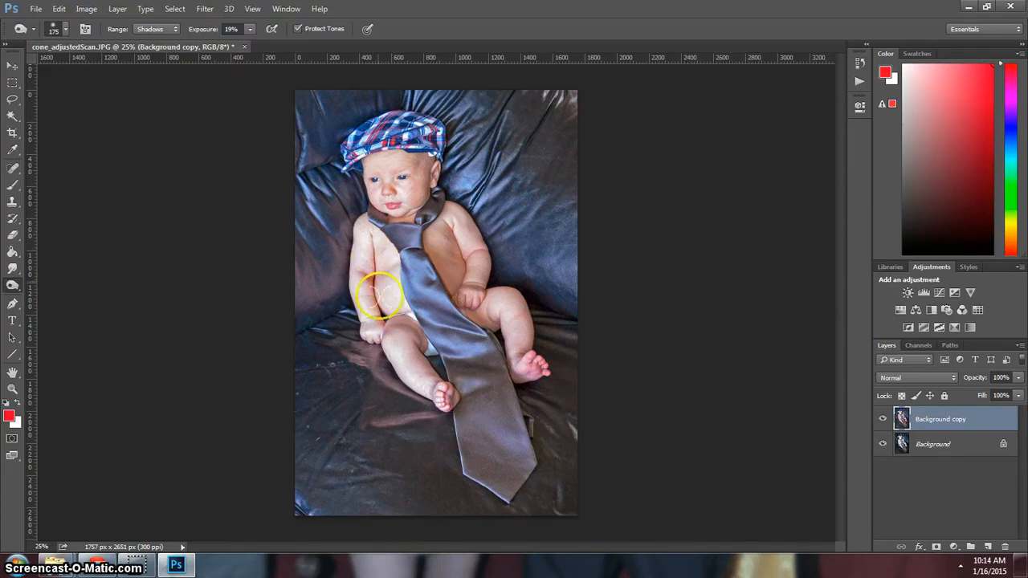
mouse_move(380, 295)
left_mouse_down()
mouse_move(374, 256)
mouse_move(405, 315)
mouse_move(460, 279)
mouse_move(447, 225)
mouse_move(528, 329)
mouse_move(440, 388)
mouse_move(410, 334)
mouse_move(440, 384)
mouse_move(400, 195)
mouse_move(412, 167)
mouse_move(413, 211)
mouse_move(436, 159)
mouse_move(420, 179)
left_mouse_up()
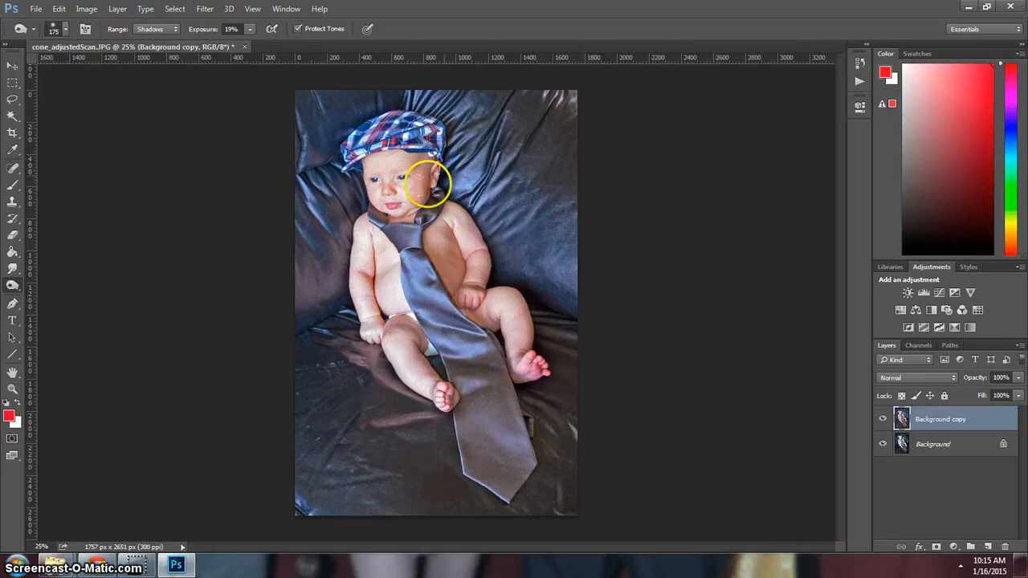
Step: Switch to the Sponge tool and set its mode to Desaturate
left_click(12, 288)
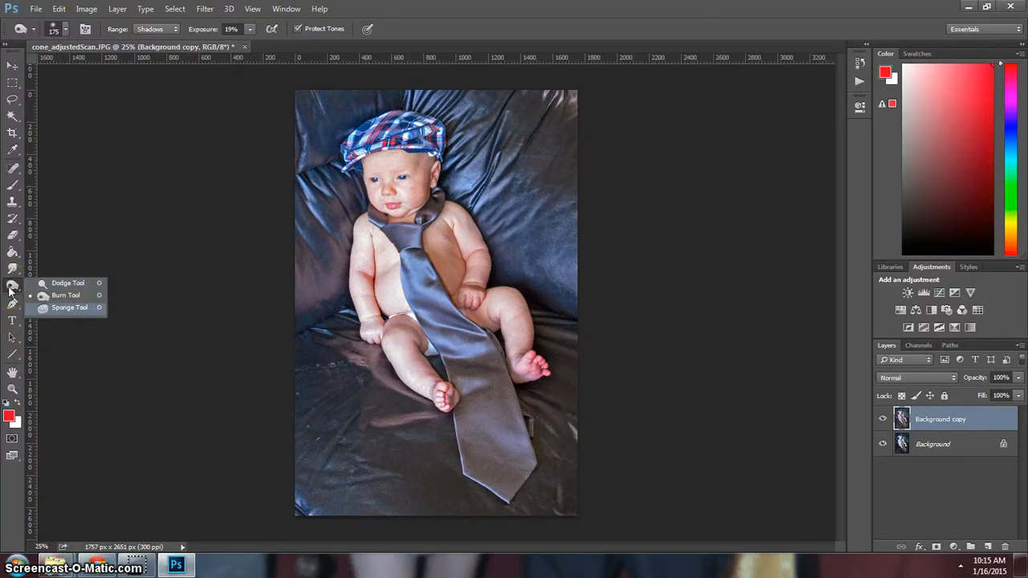
left_click(66, 283)
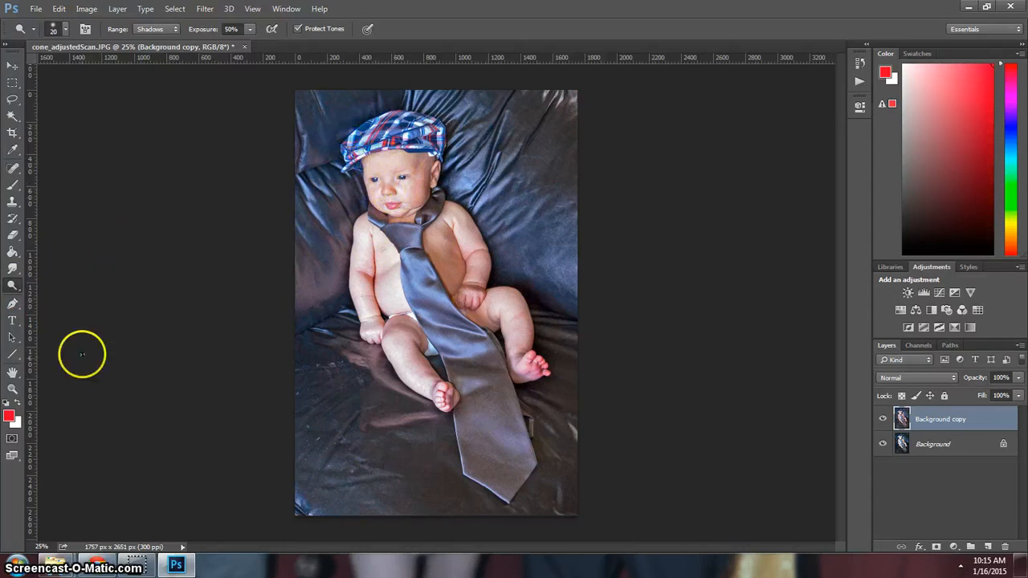
right_click(16, 287)
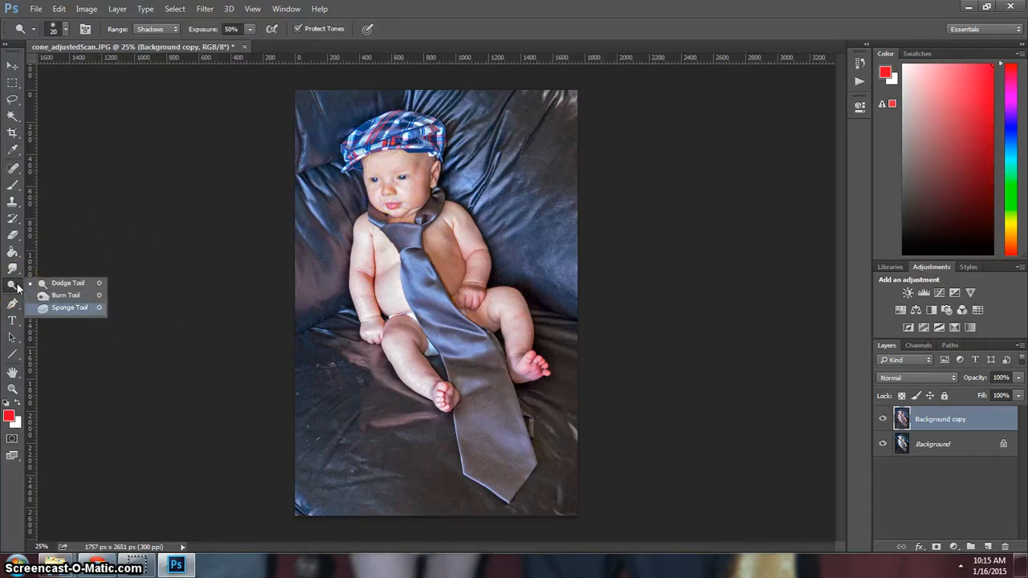
left_click(56, 310)
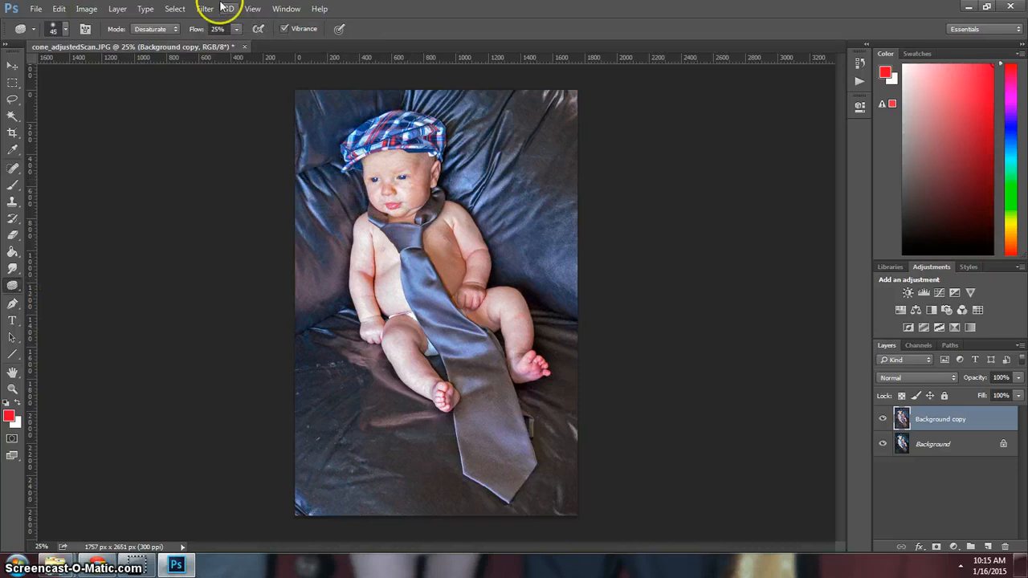
left_click(155, 29)
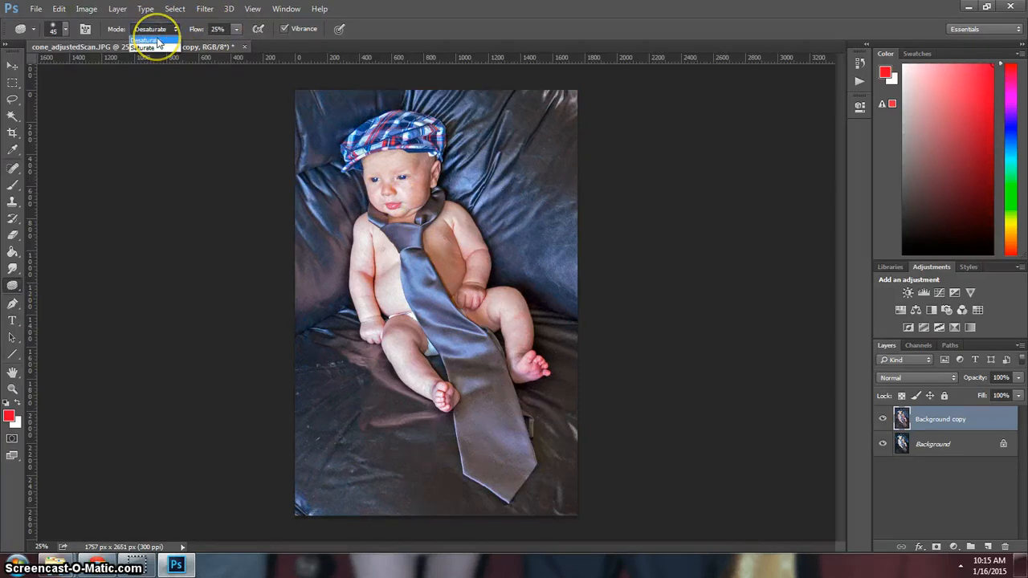
left_click(156, 40)
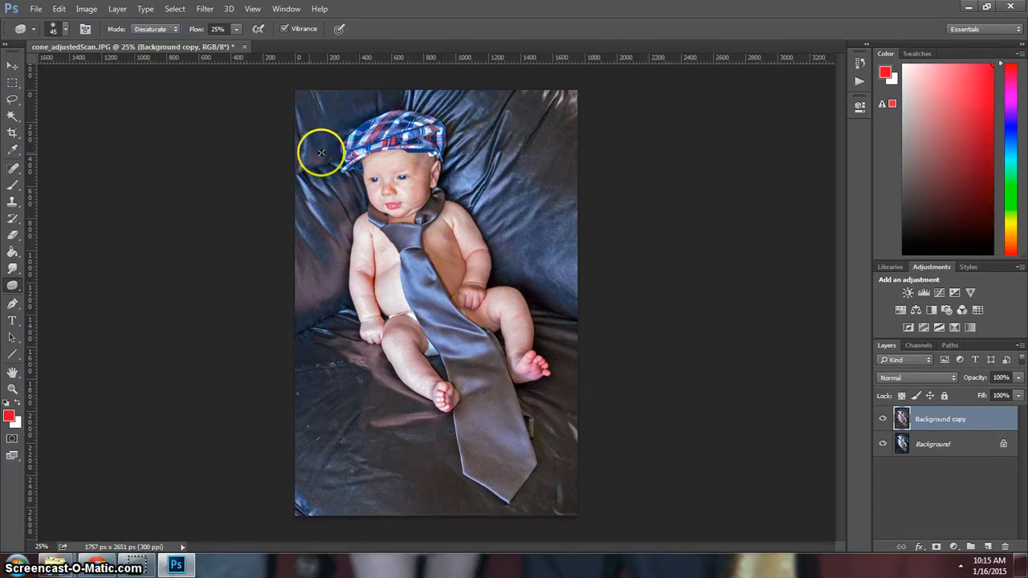
Step: Set the Sponge brush size to 467 px and desaturate the leather couch around the baby
left_click(67, 30)
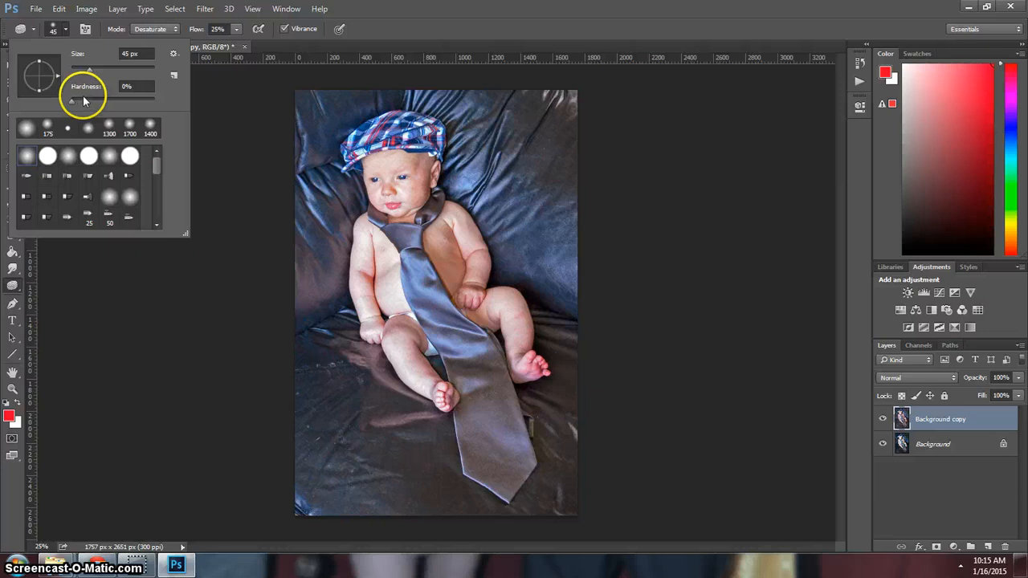
left_click_drag(93, 74, 121, 73)
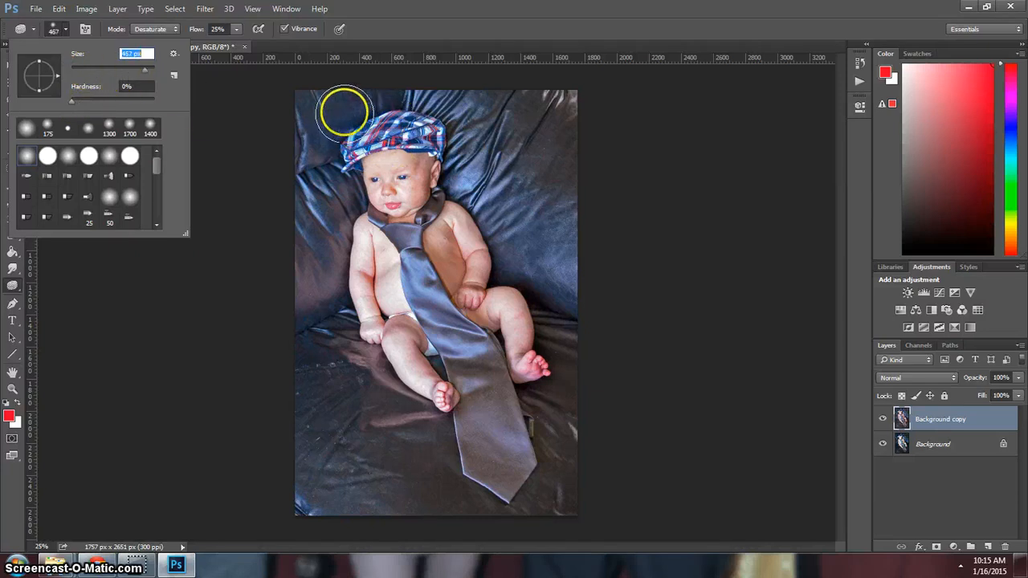
left_click(145, 70)
key("Return")
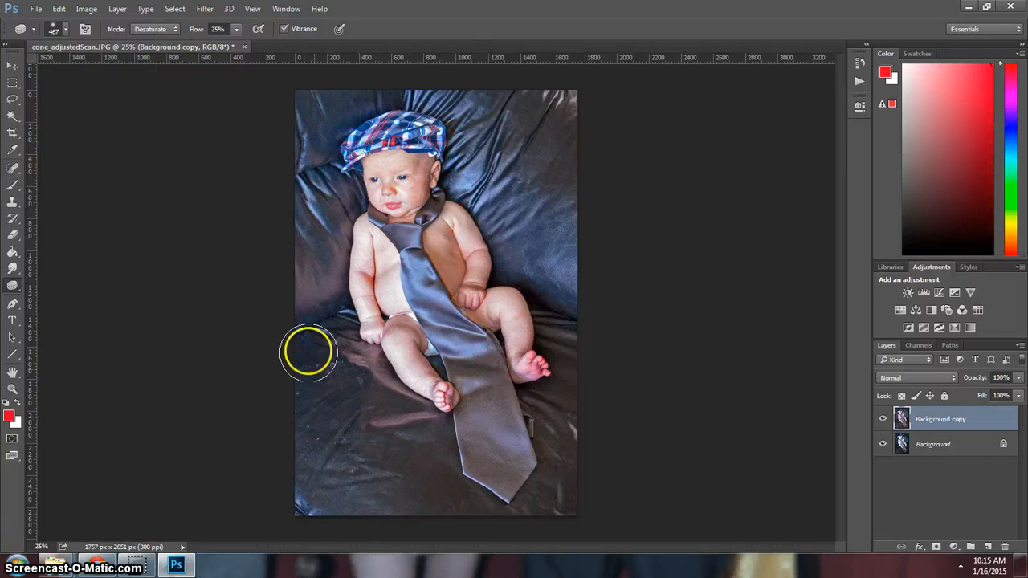
mouse_move(315, 263)
left_mouse_down()
mouse_move(324, 341)
mouse_move(365, 382)
mouse_move(331, 361)
mouse_move(387, 392)
mouse_move(377, 408)
mouse_move(361, 368)
mouse_move(422, 430)
mouse_move(342, 408)
mouse_move(401, 430)
mouse_move(348, 416)
mouse_move(395, 422)
mouse_move(362, 416)
mouse_move(354, 399)
mouse_move(404, 430)
mouse_move(320, 329)
mouse_move(299, 295)
mouse_move(295, 254)
mouse_move(317, 311)
mouse_move(297, 123)
mouse_move(307, 281)
mouse_move(301, 250)
mouse_move(337, 98)
mouse_move(309, 201)
mouse_move(399, 78)
mouse_move(294, 121)
mouse_move(397, 94)
mouse_move(267, 150)
mouse_move(337, 118)
mouse_move(321, 117)
mouse_move(318, 100)
mouse_move(426, 95)
mouse_move(557, 109)
mouse_move(522, 100)
mouse_move(471, 137)
mouse_move(544, 136)
mouse_move(547, 95)
mouse_move(514, 163)
mouse_move(474, 161)
mouse_move(485, 170)
mouse_move(466, 171)
mouse_move(471, 160)
mouse_move(457, 181)
mouse_move(468, 179)
mouse_move(560, 286)
mouse_move(569, 417)
mouse_move(443, 514)
mouse_move(340, 454)
mouse_move(363, 510)
mouse_move(255, 425)
mouse_move(356, 409)
mouse_move(397, 429)
mouse_move(280, 268)
mouse_move(321, 477)
left_mouse_up()
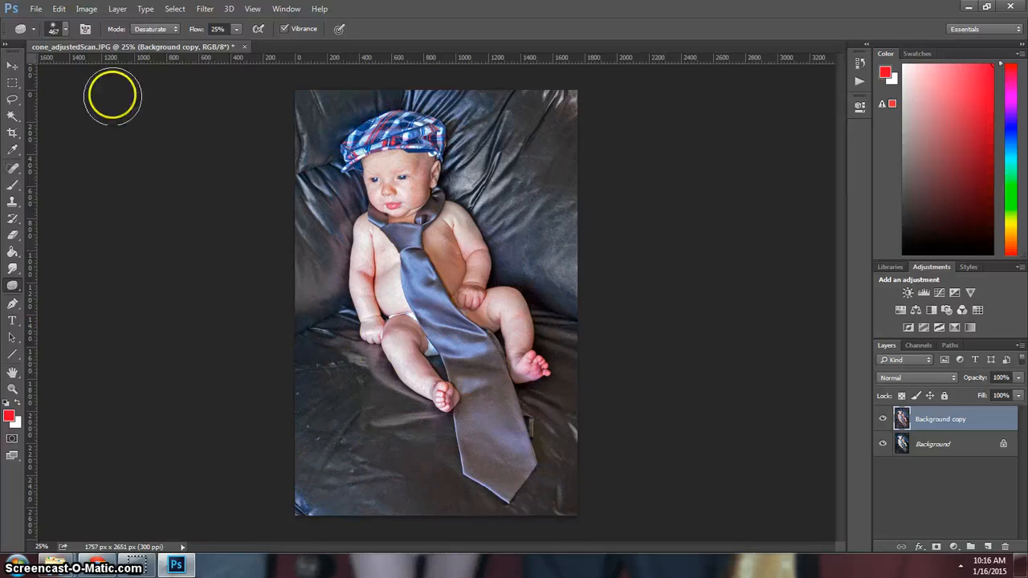
left_click(86, 9)
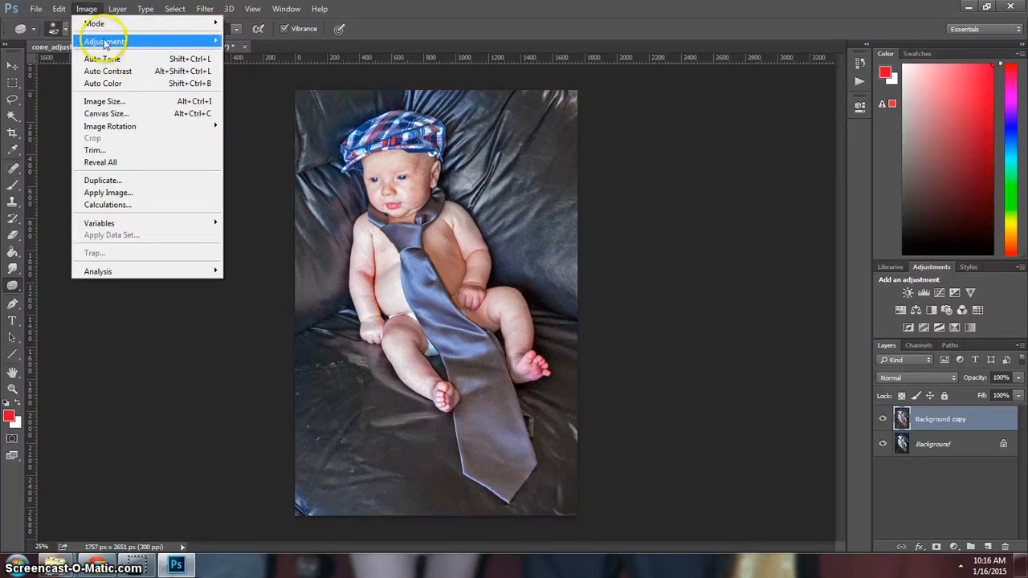
mouse_move(135, 40)
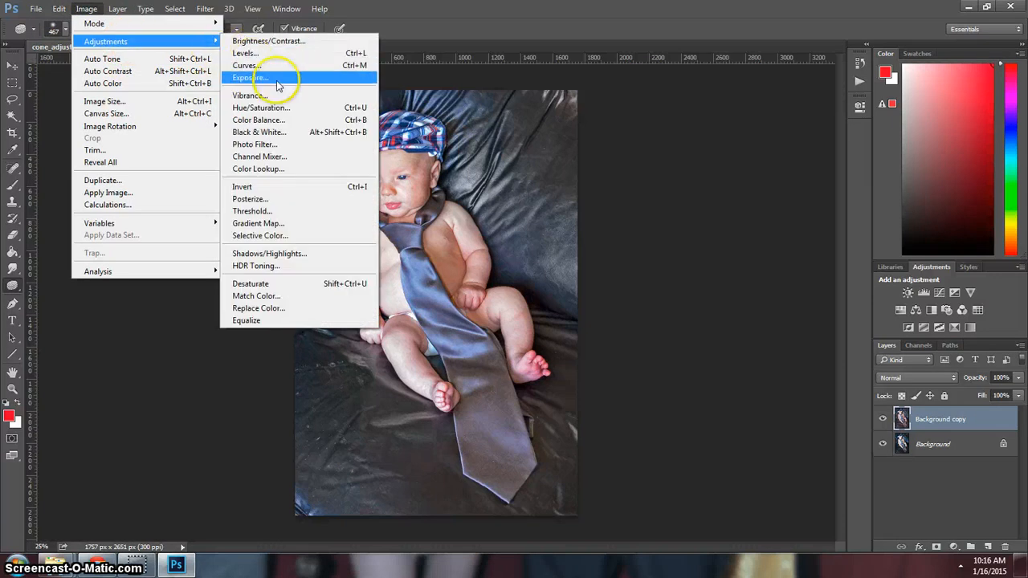
left_click(281, 123)
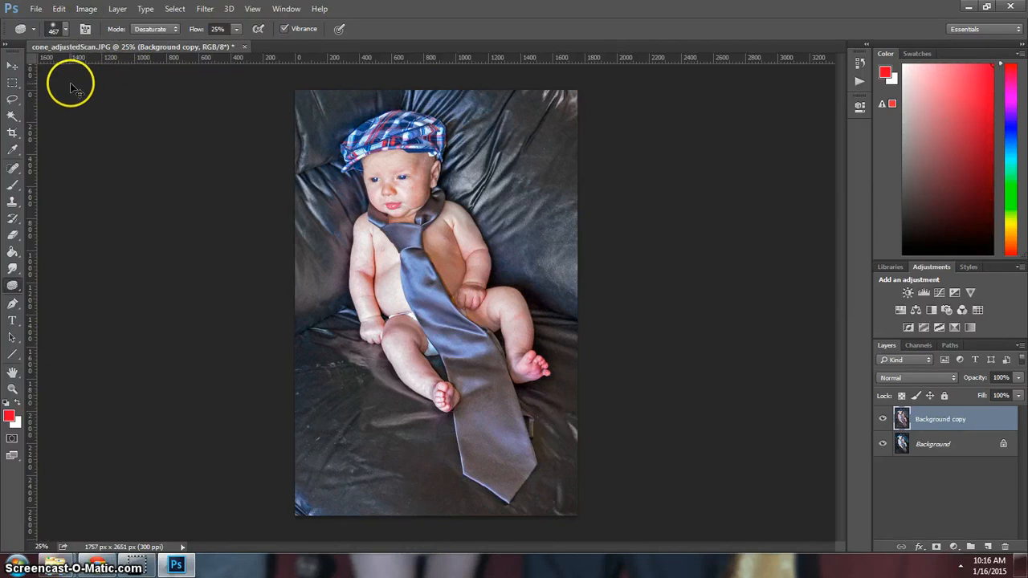
Step: Save the layered image as cone_adjustedScan in Photoshop PSD format with Layers and Maximize Compatibility enabled
key("ctrl+shift+s")
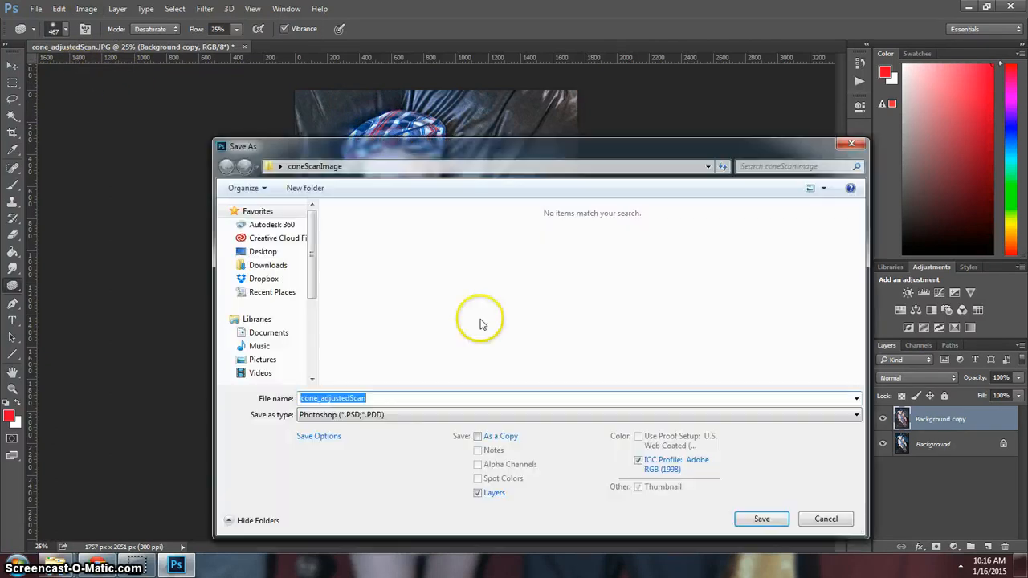
left_click(362, 416)
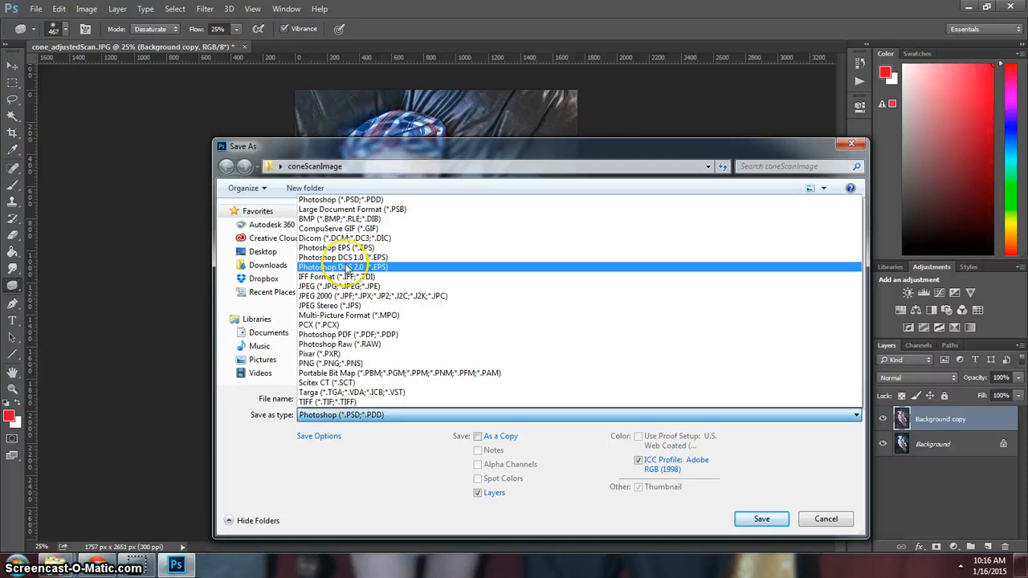
left_click(345, 285)
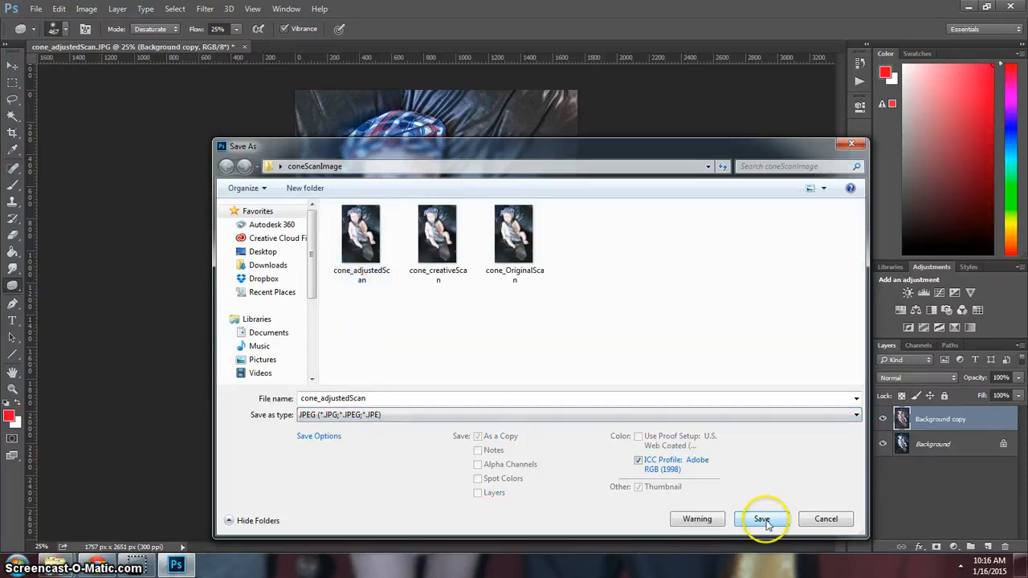
left_click(343, 414)
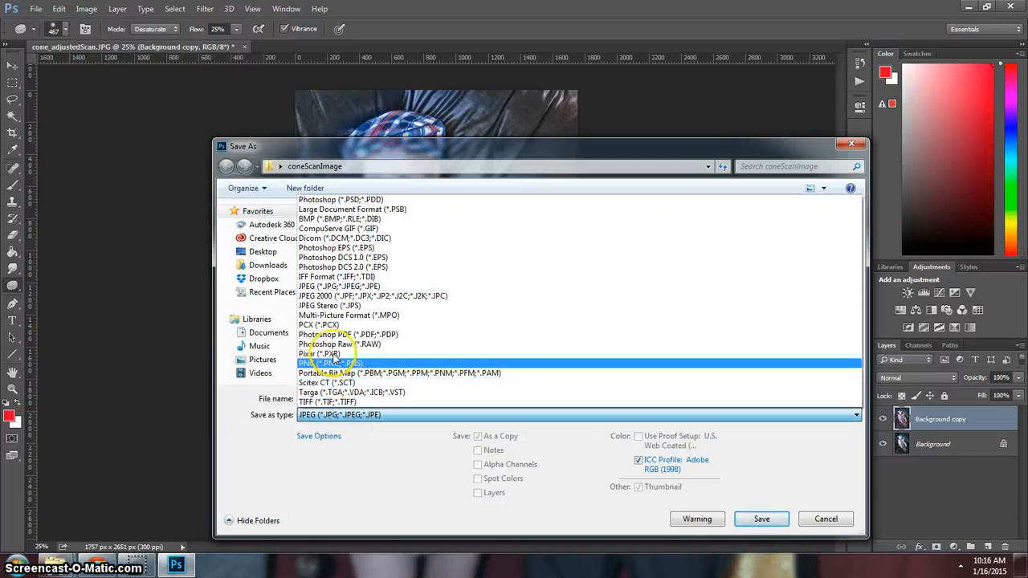
left_click(324, 201)
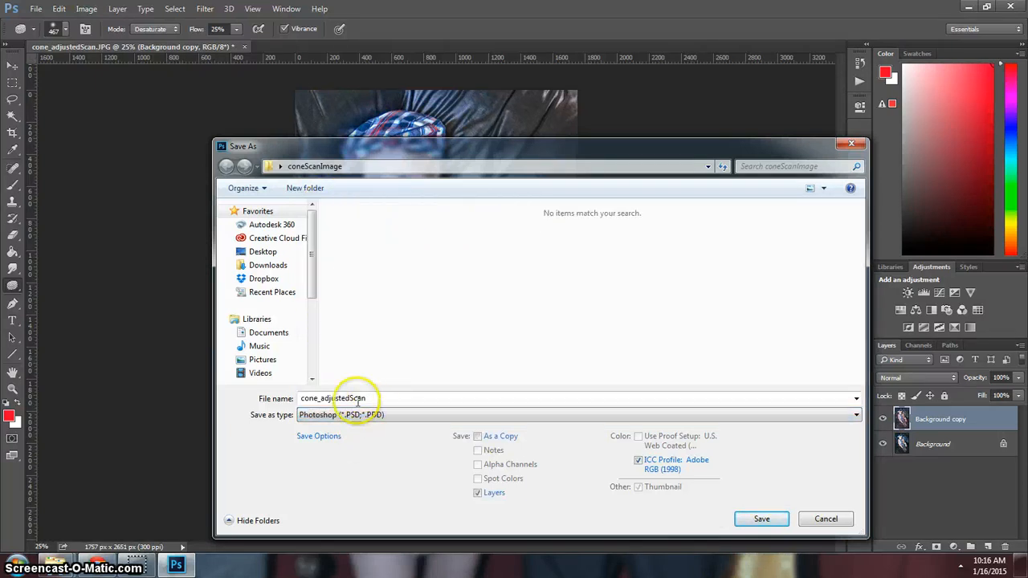
left_click(761, 520)
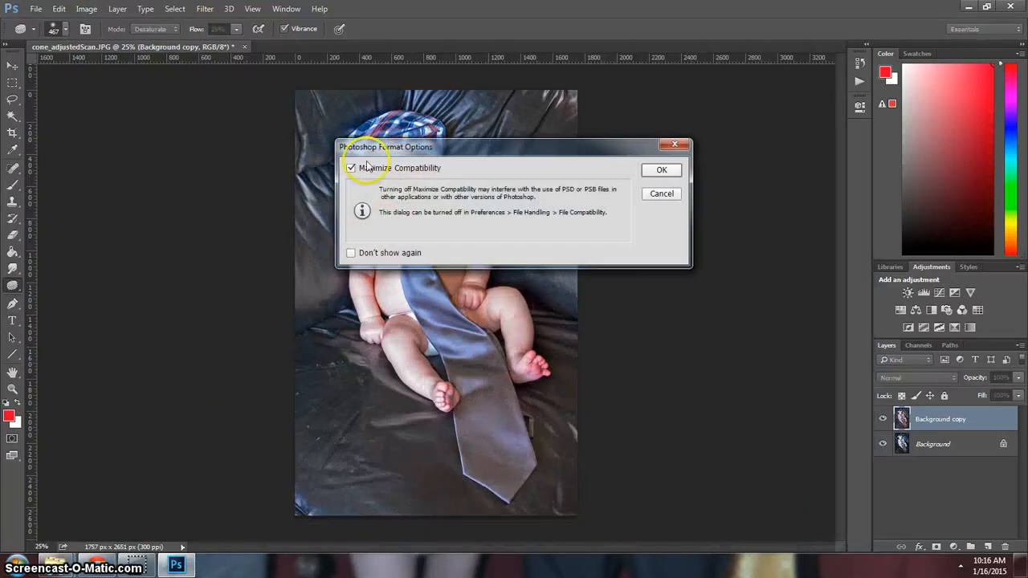
left_click(661, 169)
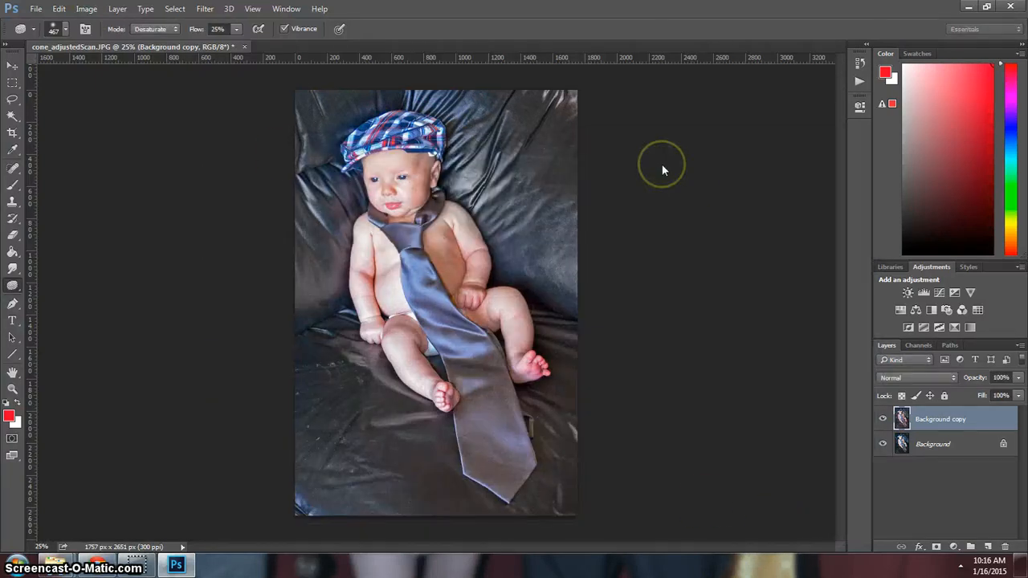
Step: Open cone_creativeScan.JPG from the coneScanImage folder, accepting its current Camera Raw settings
left_click(30, 11)
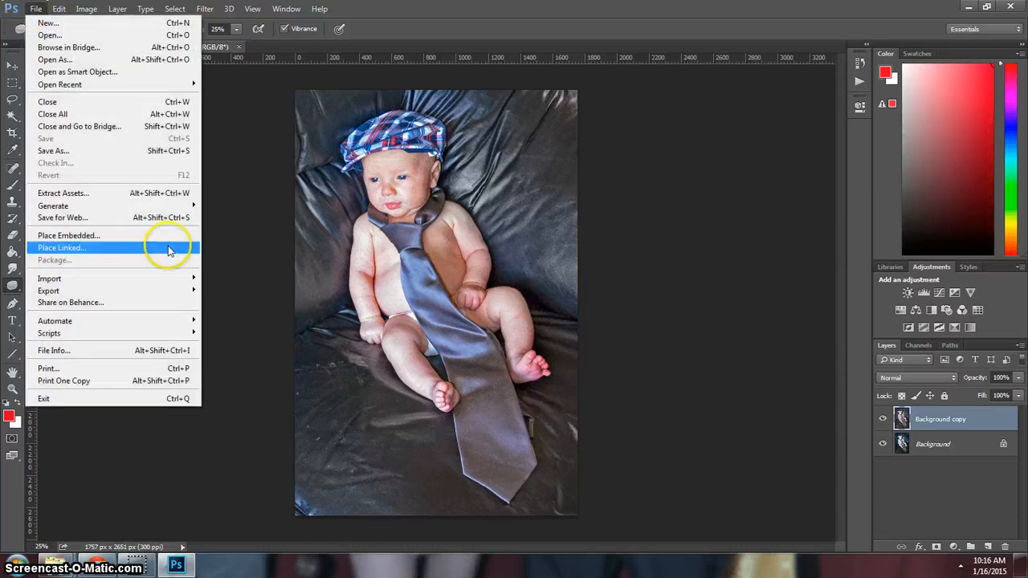
left_click(67, 37)
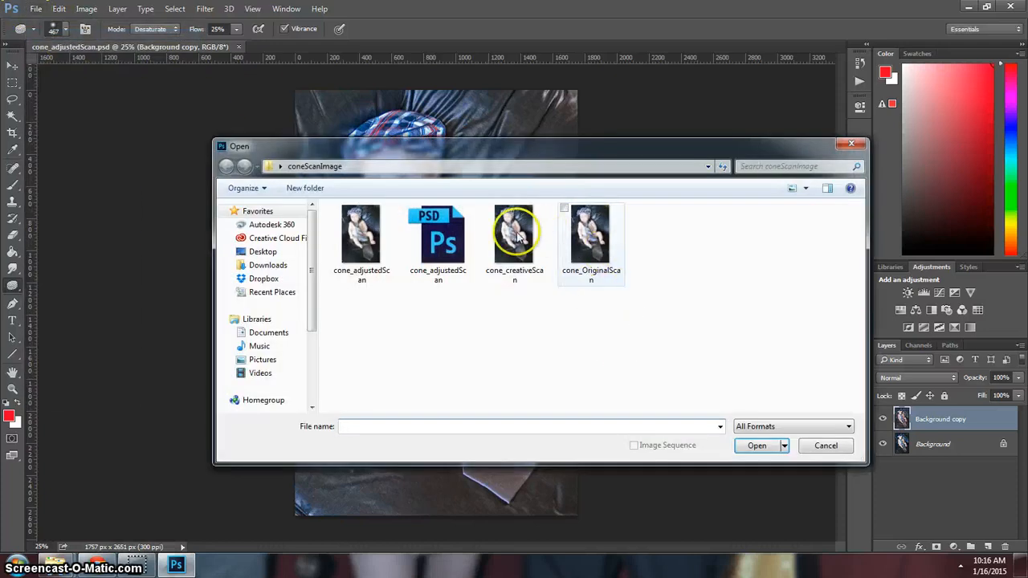
left_click(510, 234)
left_click(762, 445)
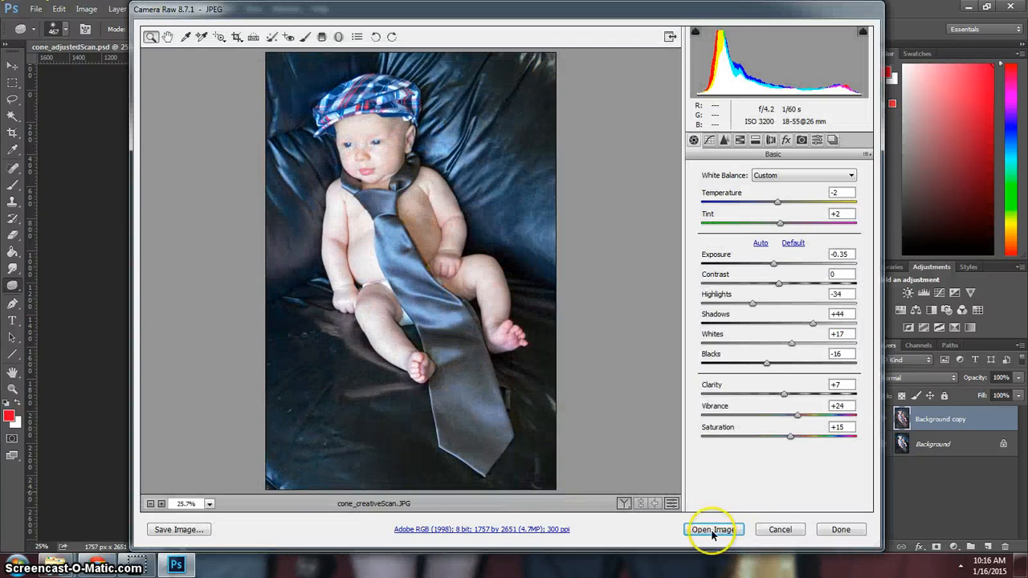
left_click(716, 528)
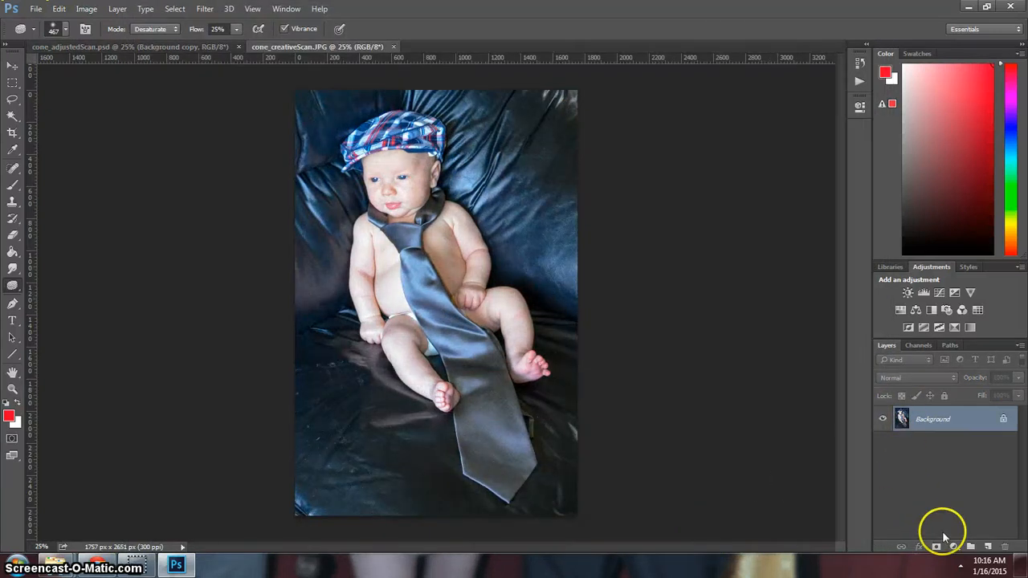
Step: Duplicate the Background layer of cone_creativeScan and delete the extra blank layer added above the copy
left_click_drag(944, 433, 987, 546)
left_click_drag(955, 430, 990, 546)
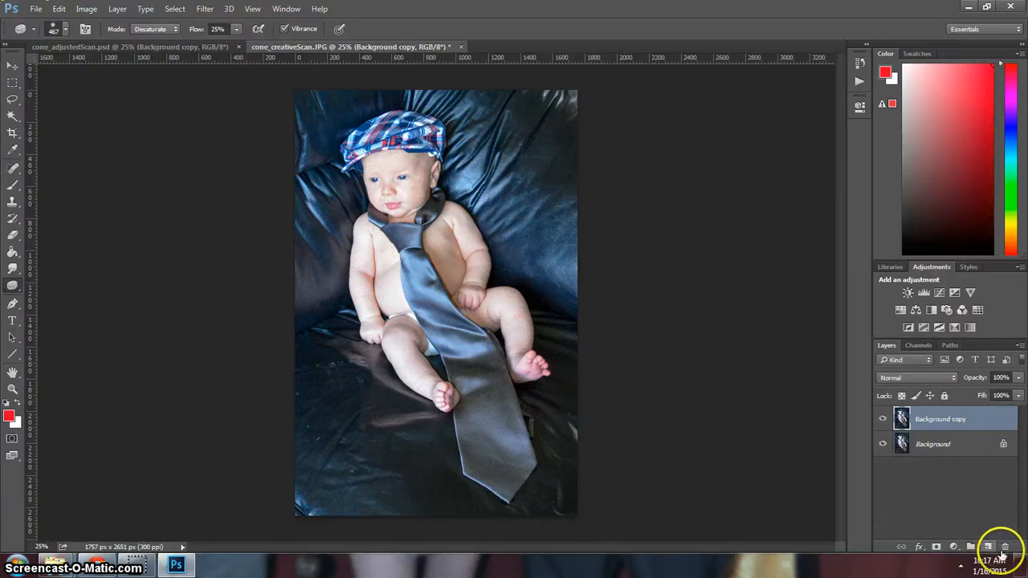
left_click(987, 547)
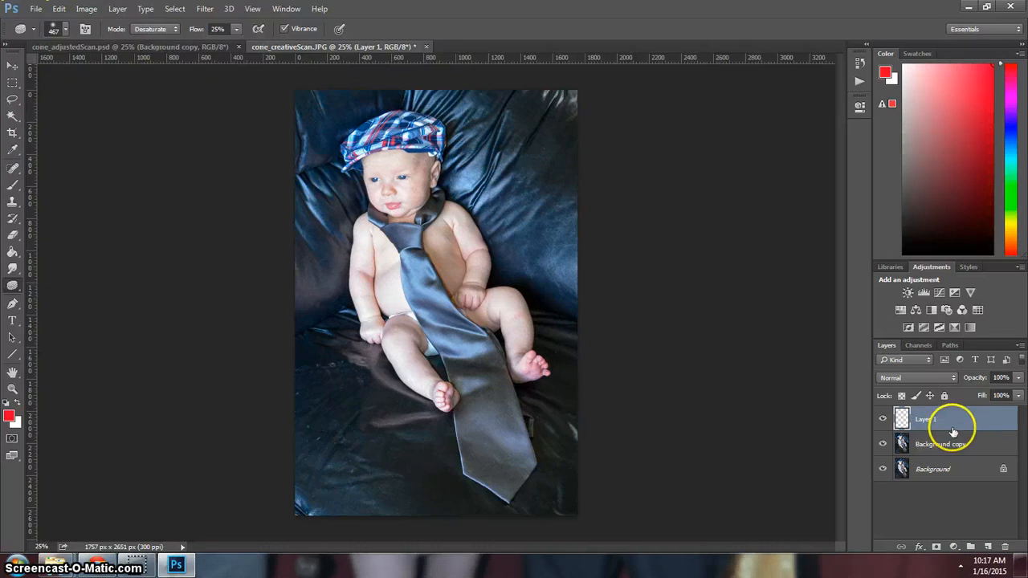
left_click_drag(957, 423, 1005, 547)
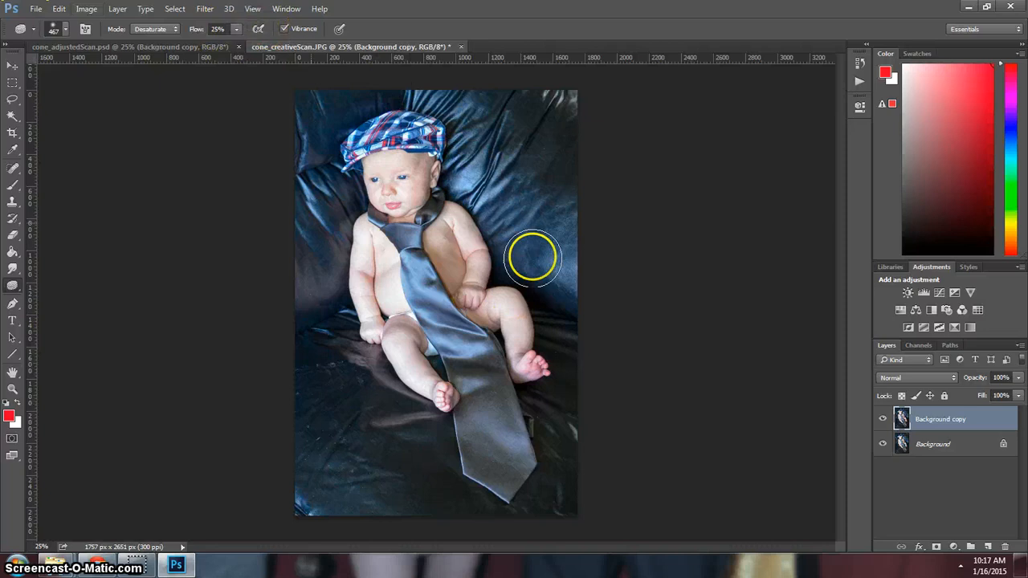
Step: Apply a Hue/Saturation adjustment to the duplicated layer with hue +71, saturation +51 and lightness -4
left_click(87, 9)
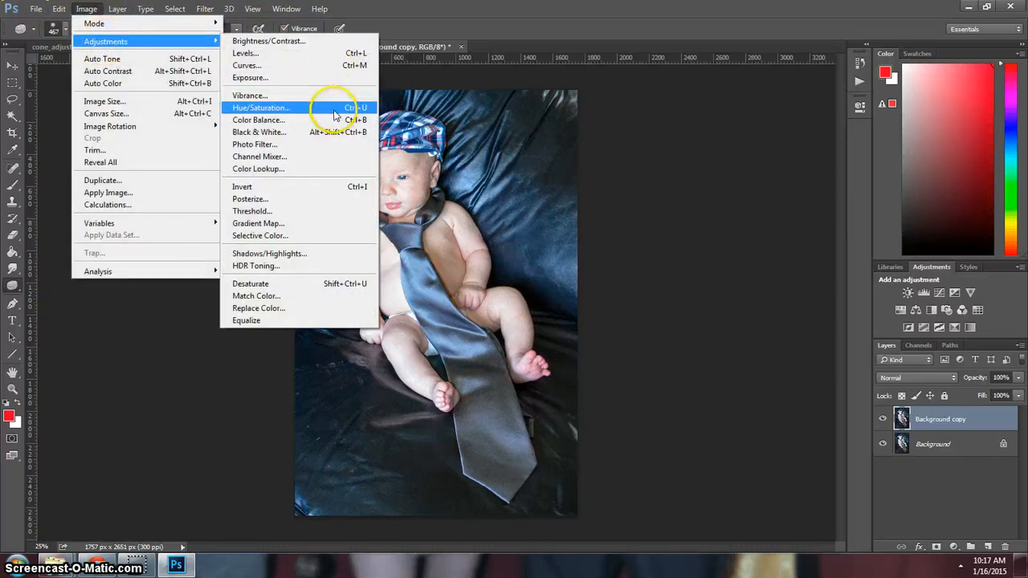
left_click(334, 109)
left_click_drag(455, 42, 690, 127)
left_click_drag(676, 214, 685, 219)
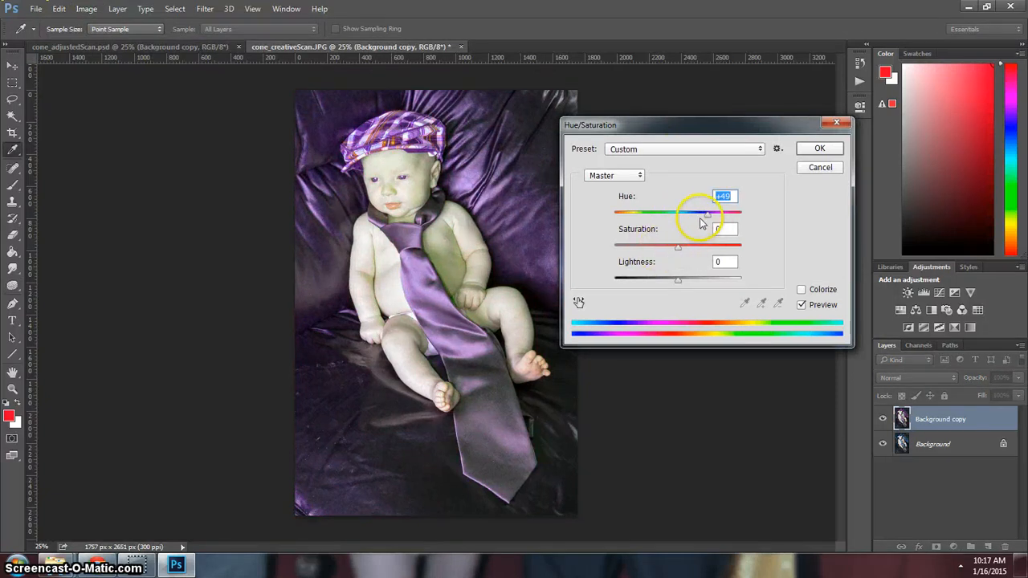
left_click_drag(701, 224, 714, 247)
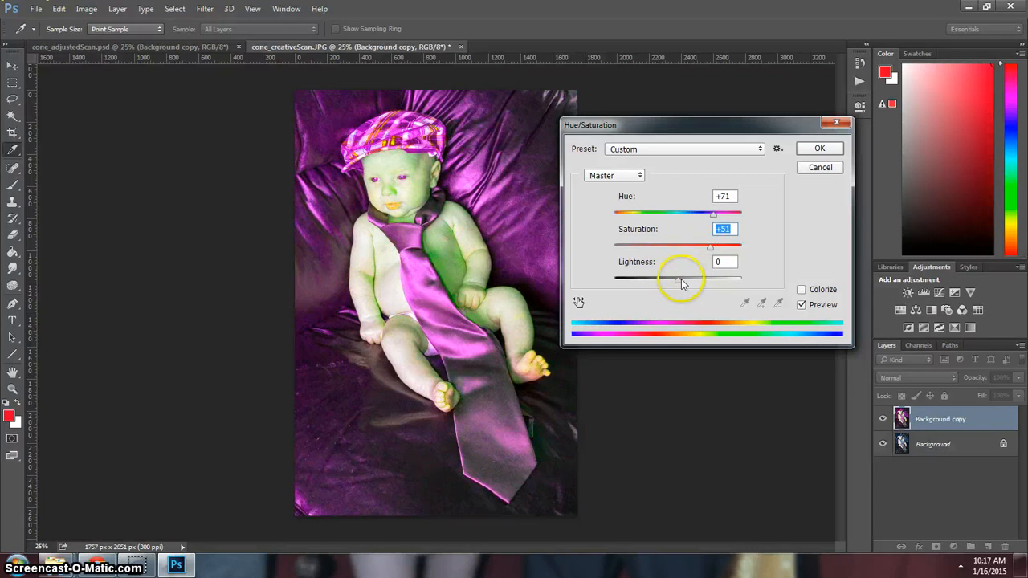
left_click_drag(681, 283, 678, 279)
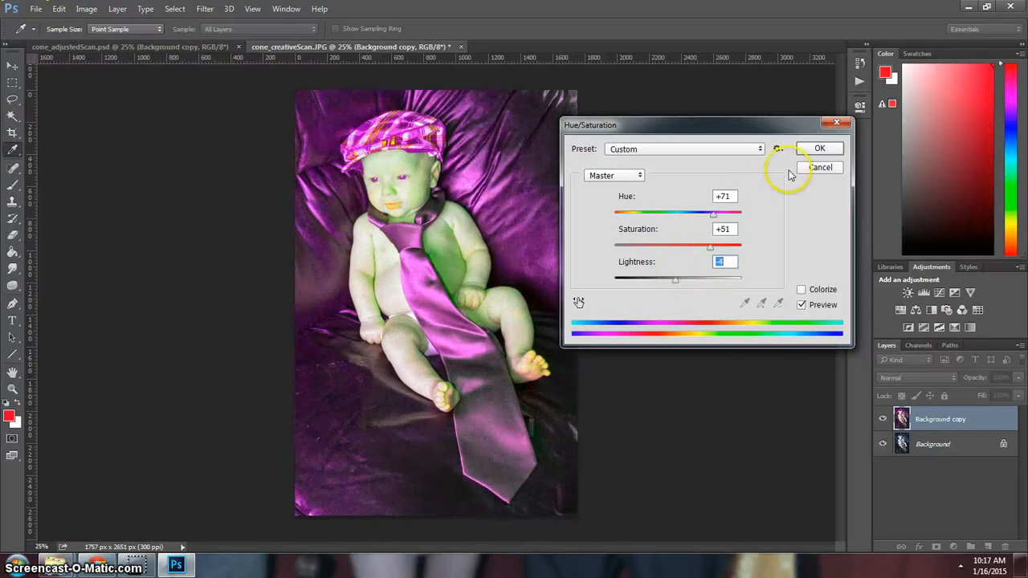
left_click(819, 148)
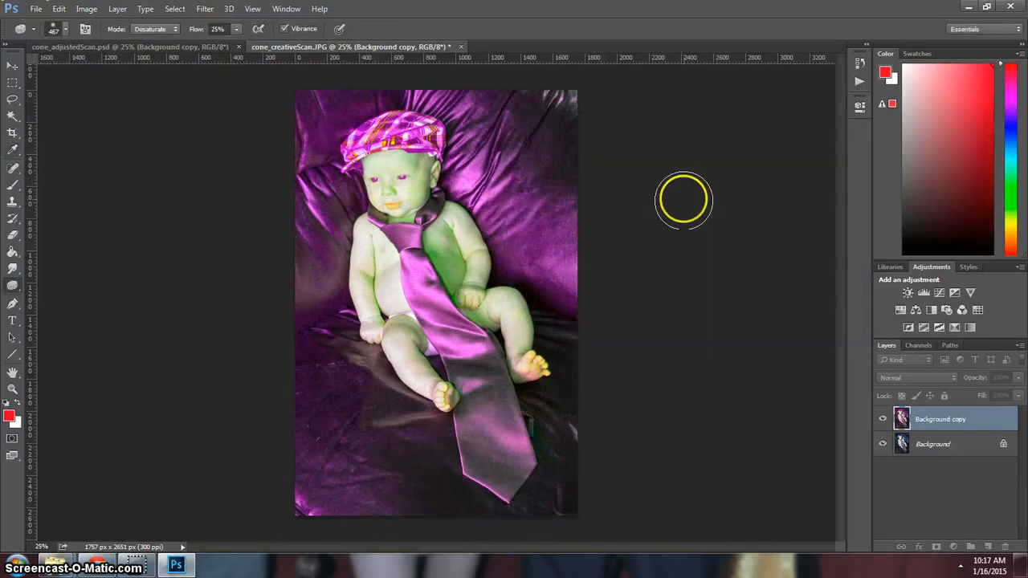
left_click(204, 9)
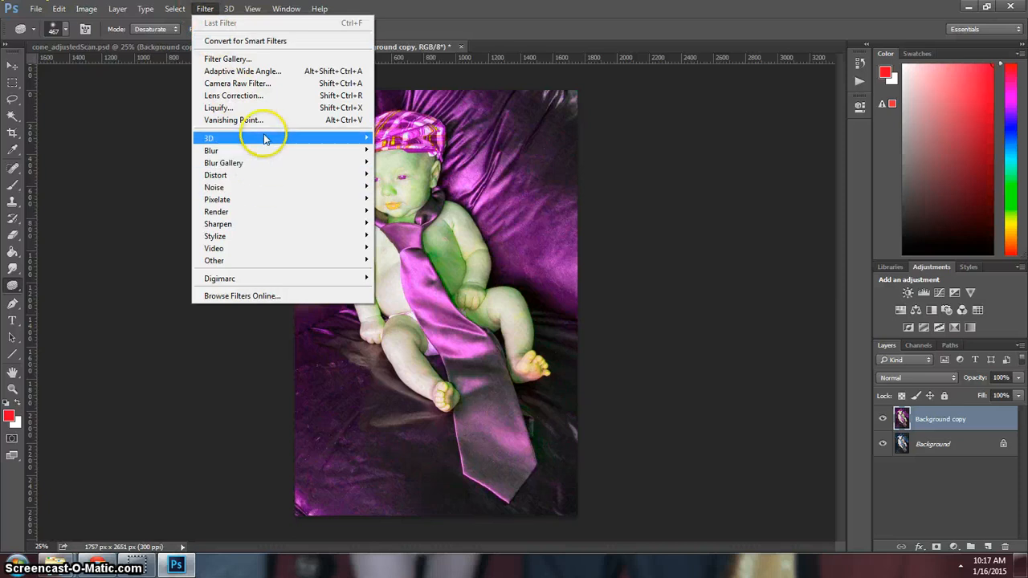
mouse_move(252, 176)
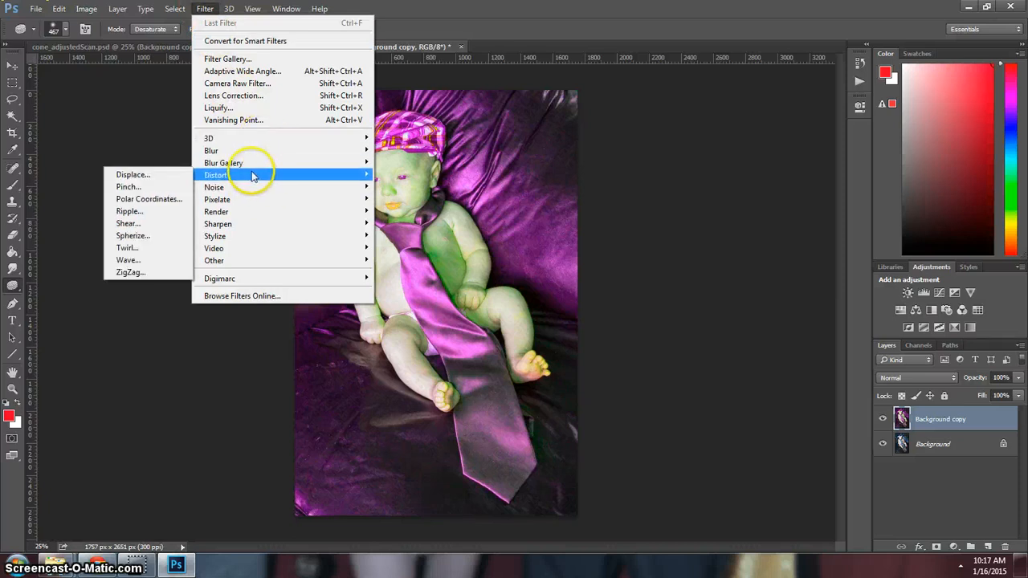
mouse_move(268, 153)
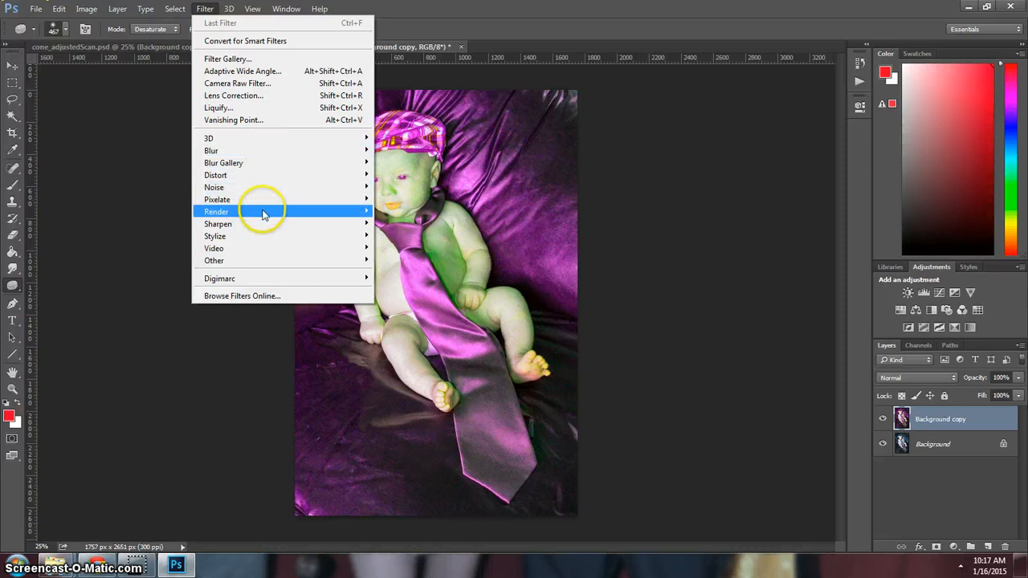
mouse_move(264, 214)
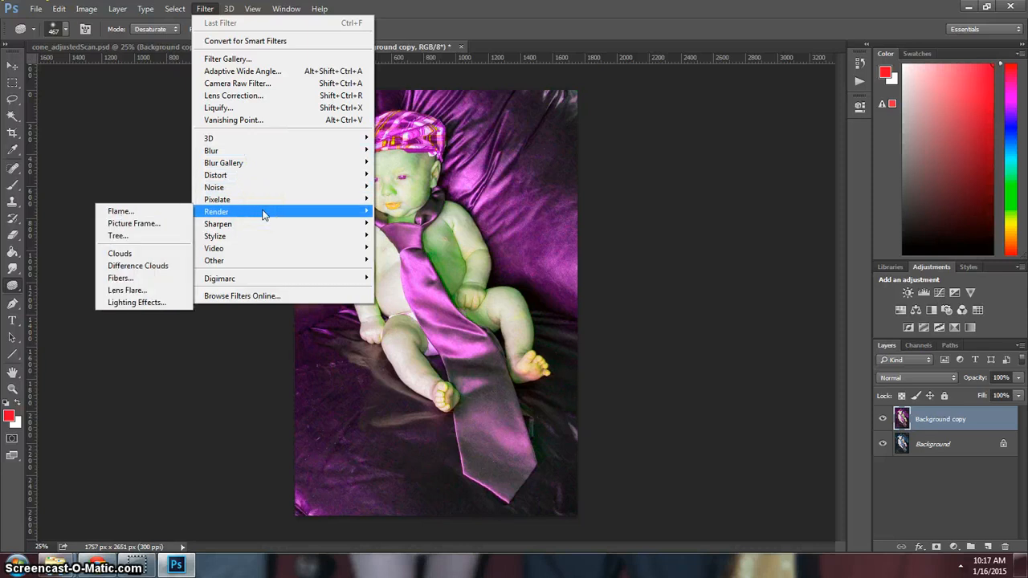
mouse_move(269, 243)
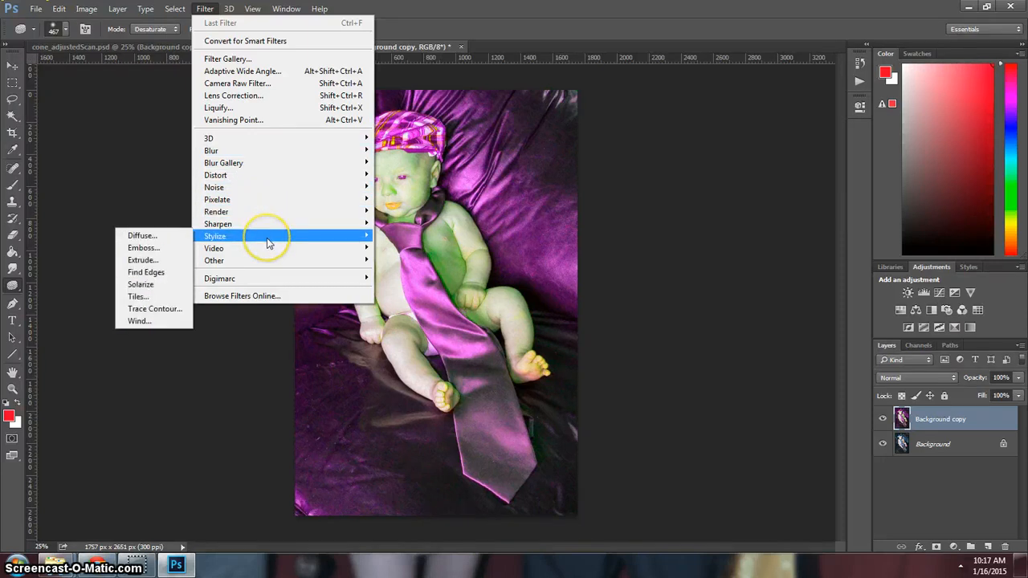
left_click(153, 251)
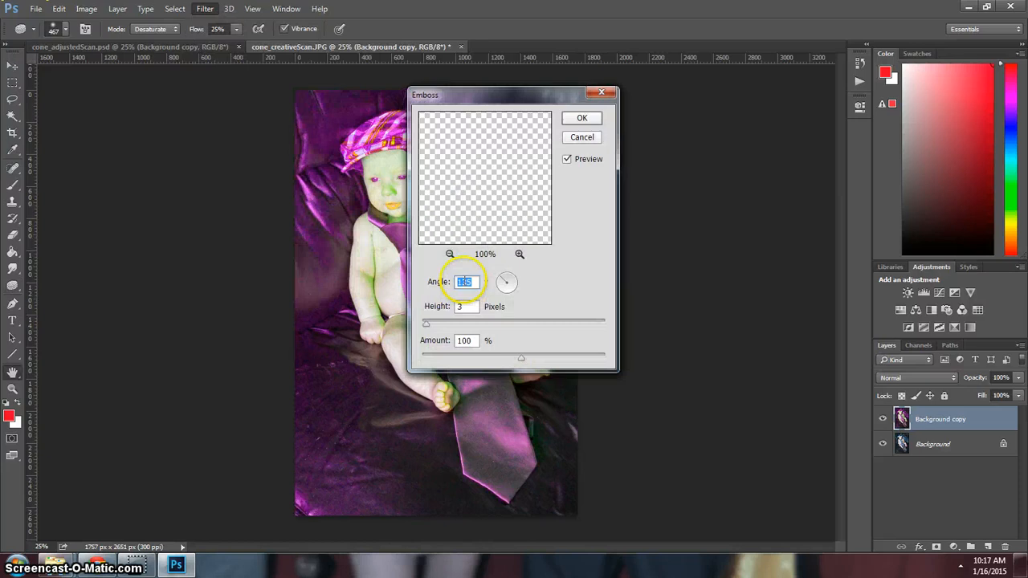
left_click_drag(514, 212, 454, 200)
left_click_drag(556, 141, 559, 140)
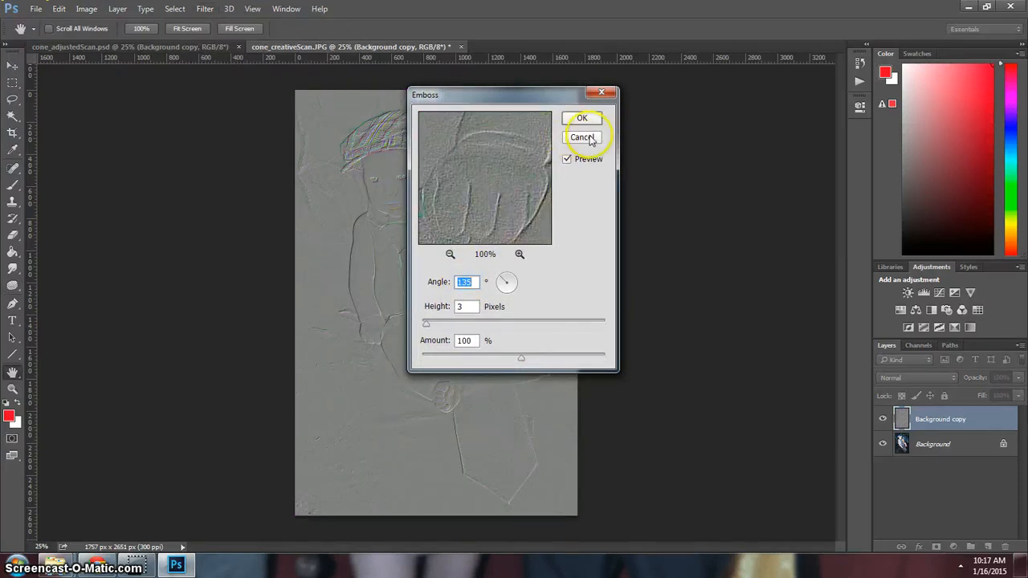
left_click(582, 138)
Step: Try the Spherize distortion at 74% in Normal mode on the duplicated layer and undo it
left_click(205, 10)
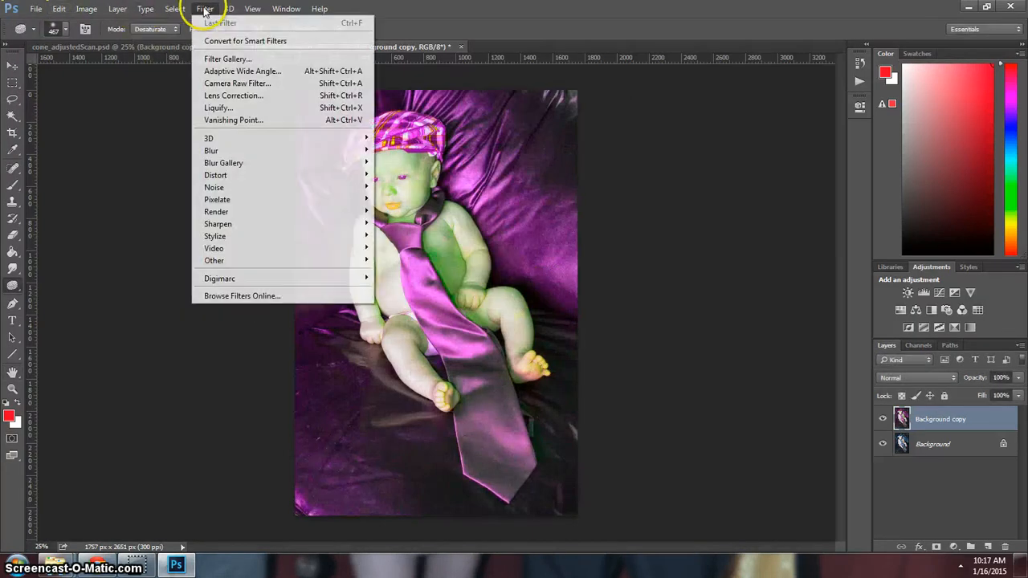
left_click(297, 180)
left_click(153, 237)
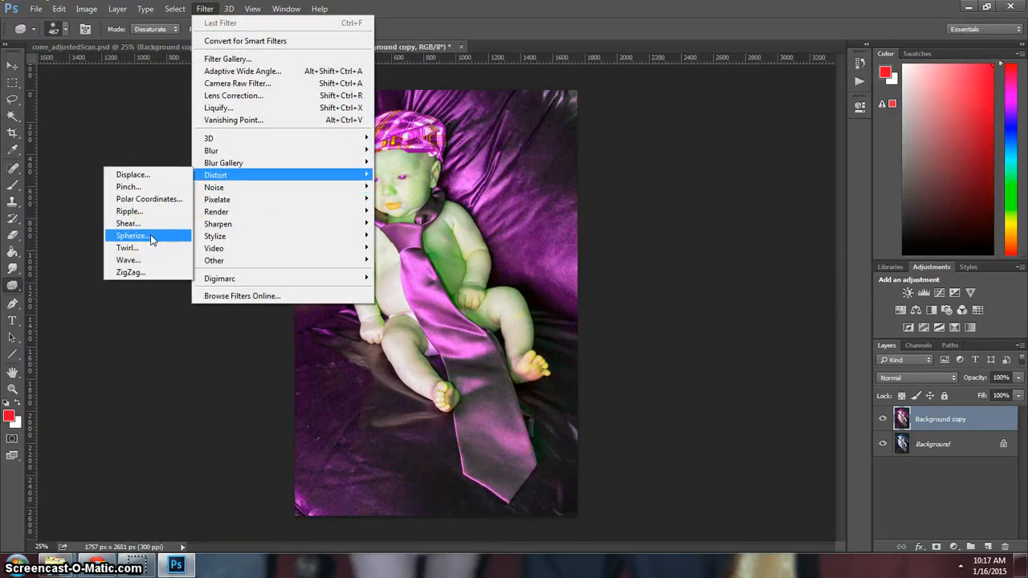
left_click(151, 236)
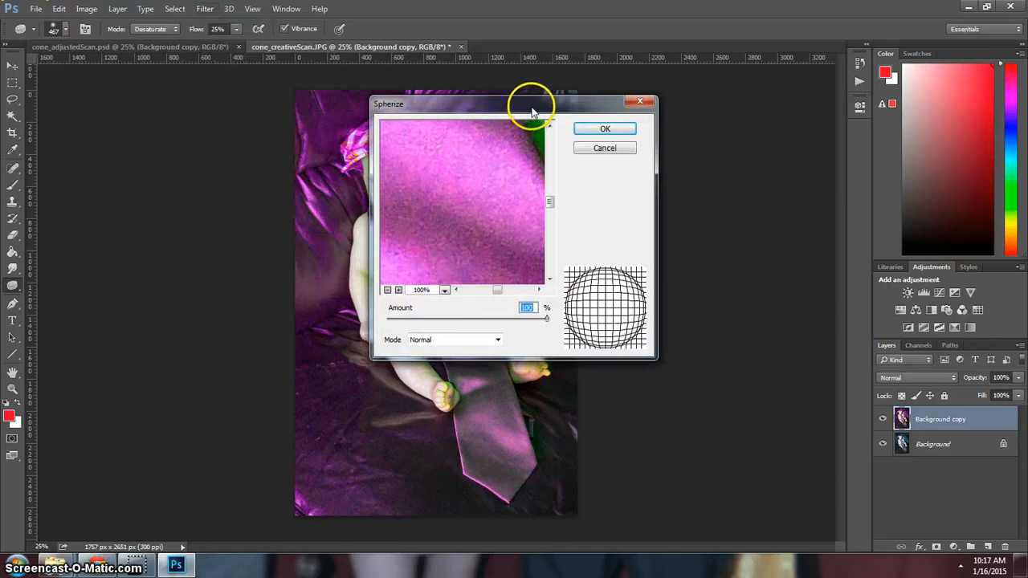
left_click_drag(531, 112, 817, 97)
mouse_move(813, 304)
left_mouse_down()
mouse_move(793, 303)
mouse_move(812, 303)
left_mouse_up()
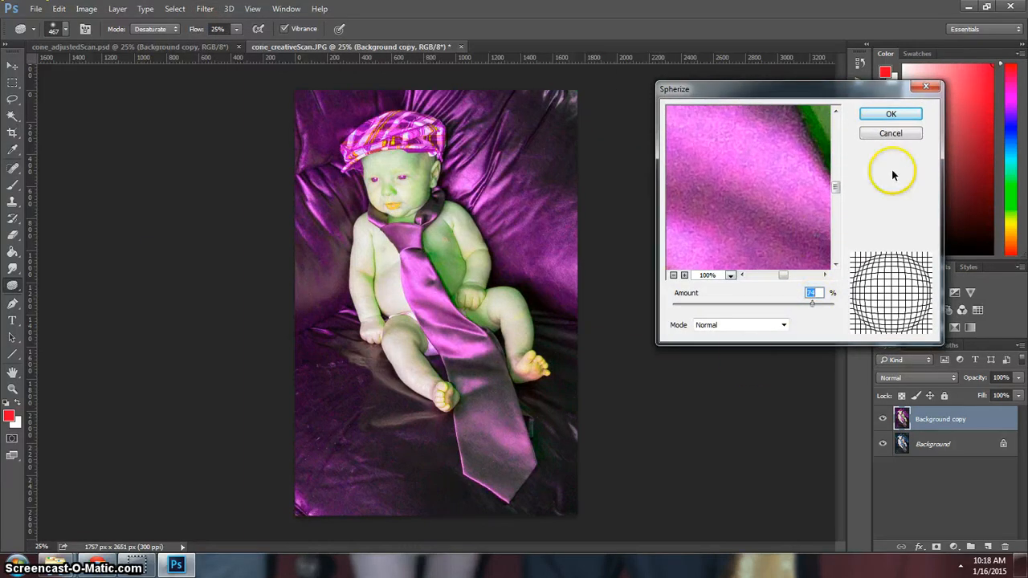
left_click(892, 115)
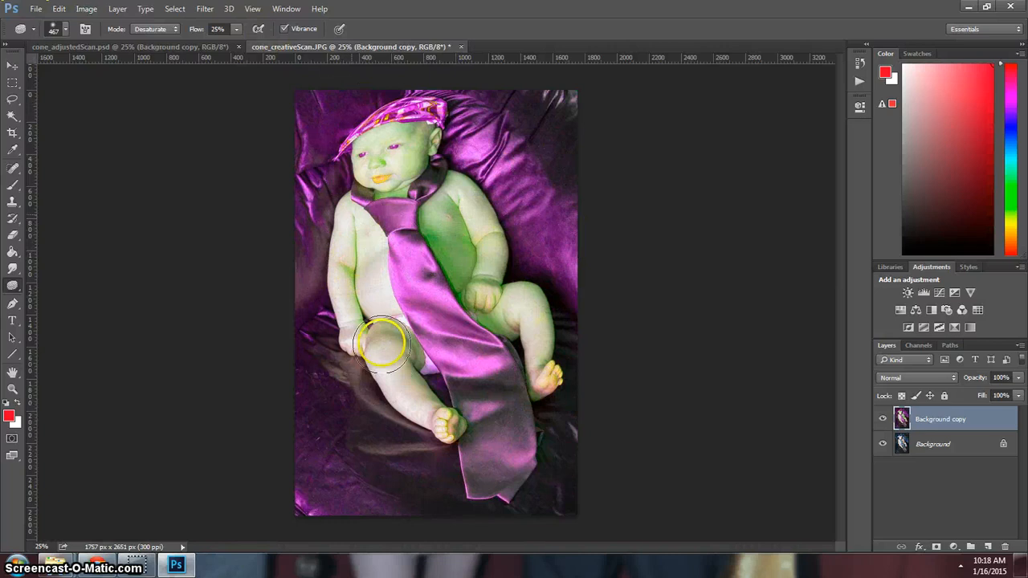
key("ctrl+z")
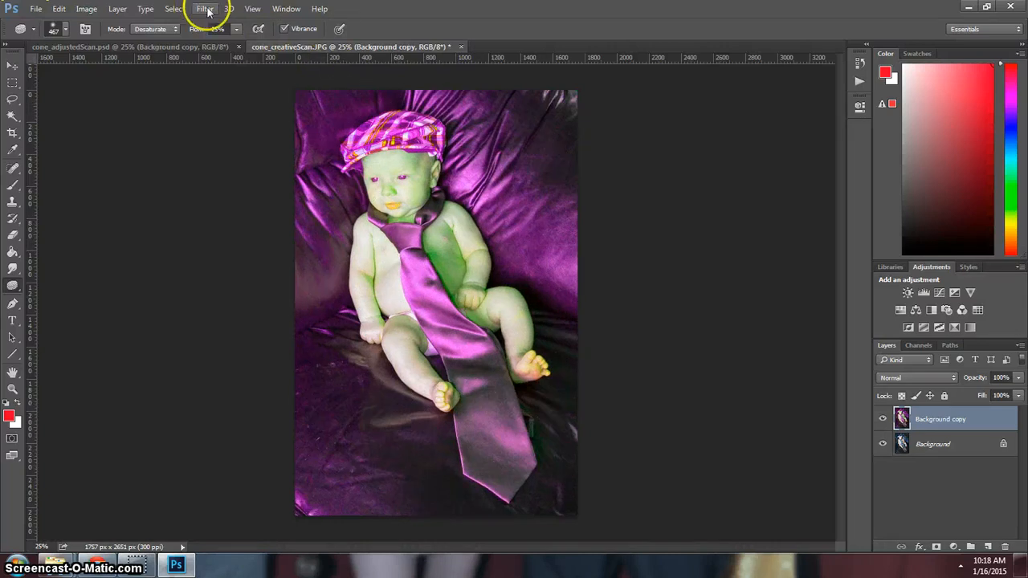
Step: Liquify the duplicated layer with a resized Forward Warp brush, widening the baby's face and stretching the mouth and cap
left_click(206, 10)
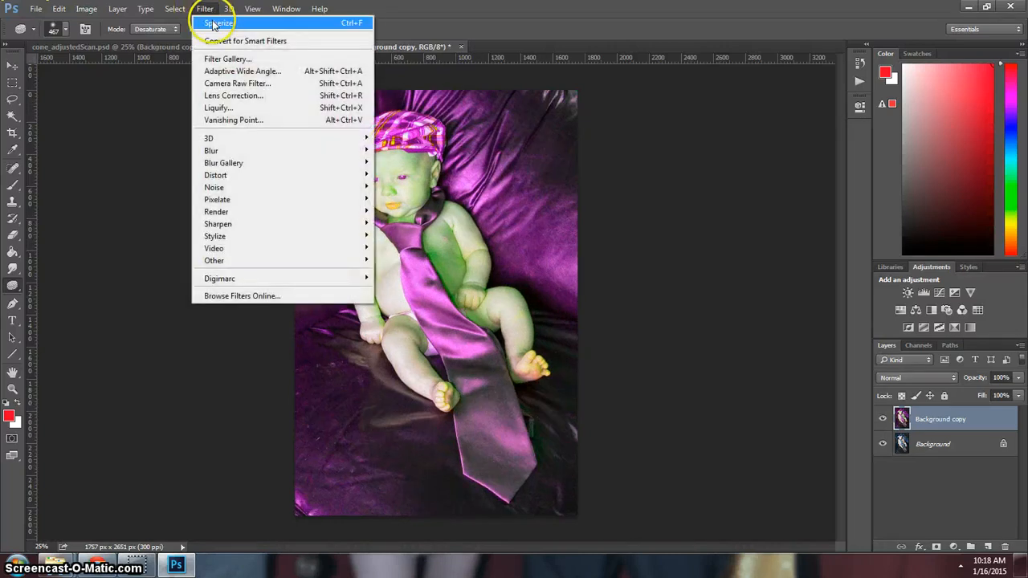
left_click(255, 108)
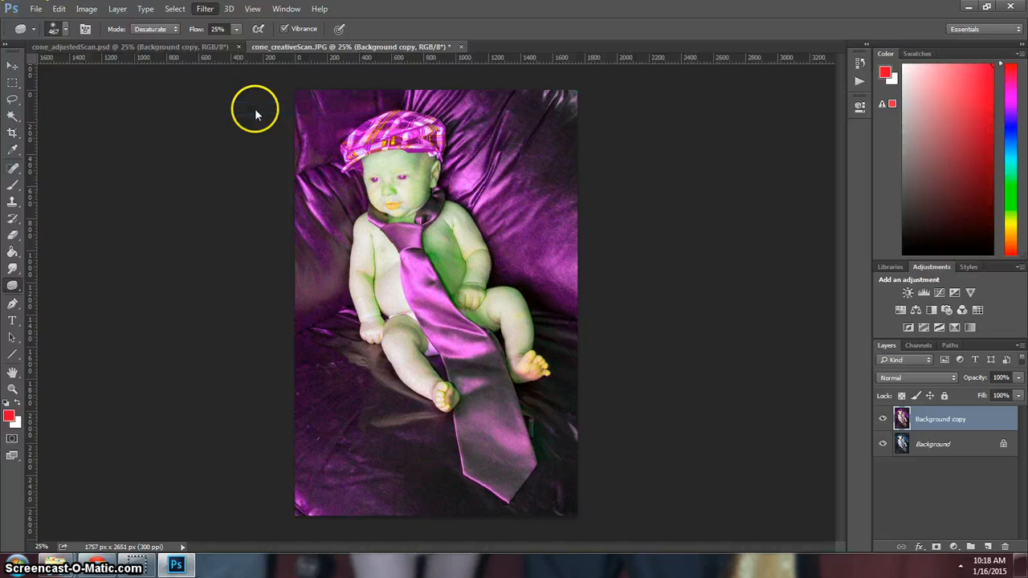
key("bracketleft")
key("bracketleft")
key("bracketleft")
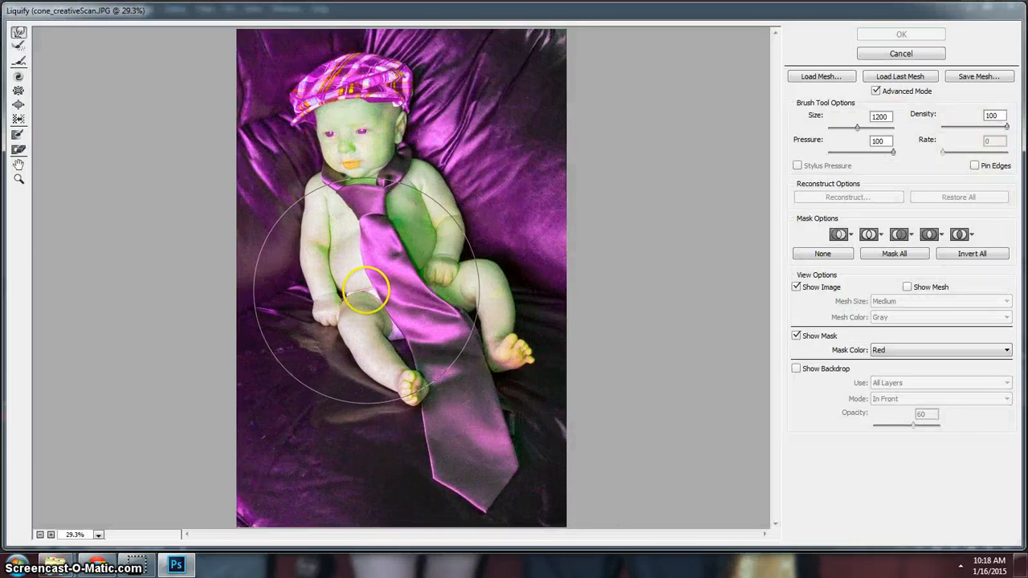
key("bracketleft")
key("bracketleft")
key("bracketleft")
key("bracketright")
key("bracketright")
key("bracketright")
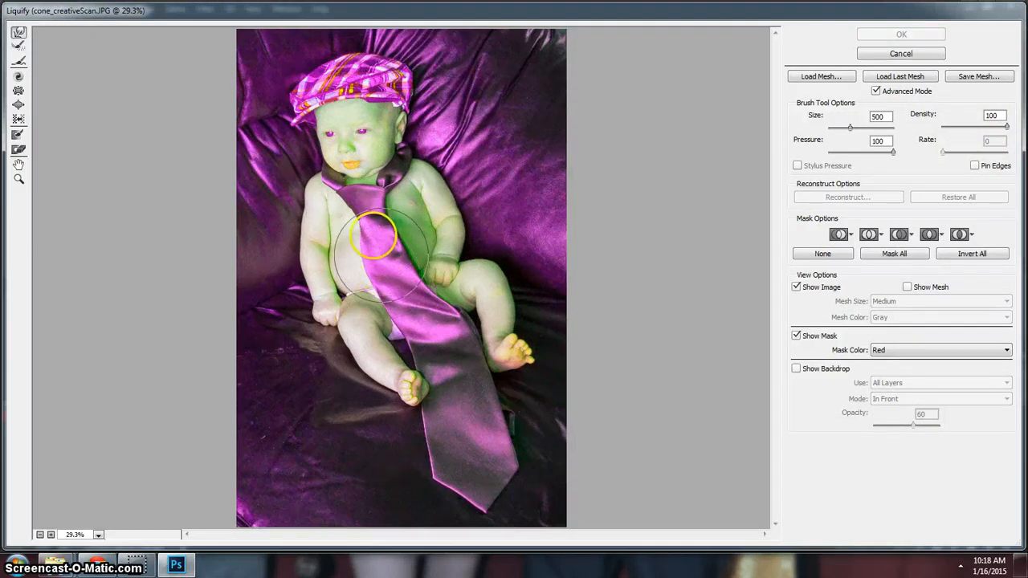
mouse_move(297, 149)
left_mouse_down()
mouse_move(403, 141)
mouse_move(366, 101)
mouse_move(307, 91)
mouse_move(373, 92)
left_mouse_up()
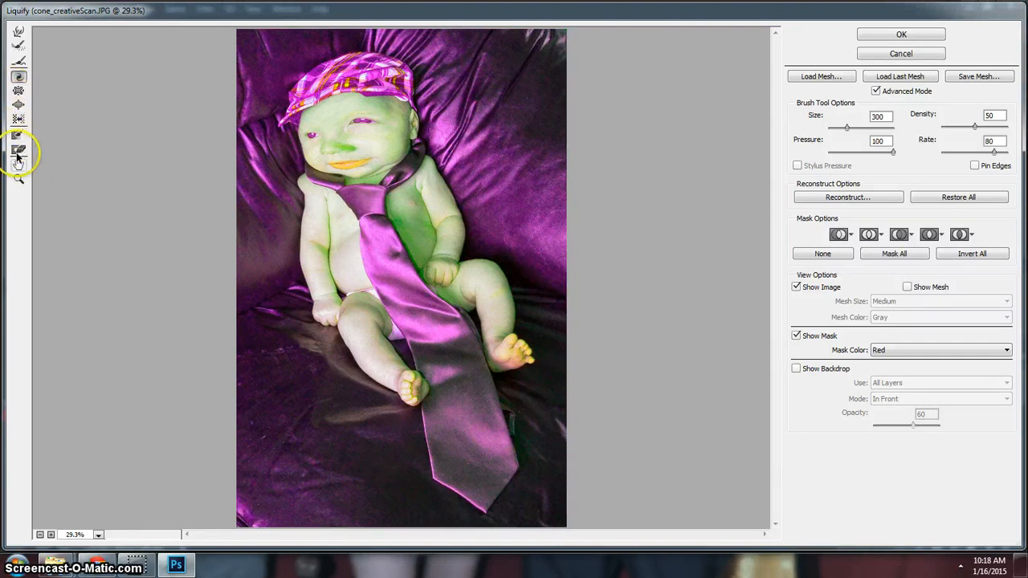
left_click(901, 34)
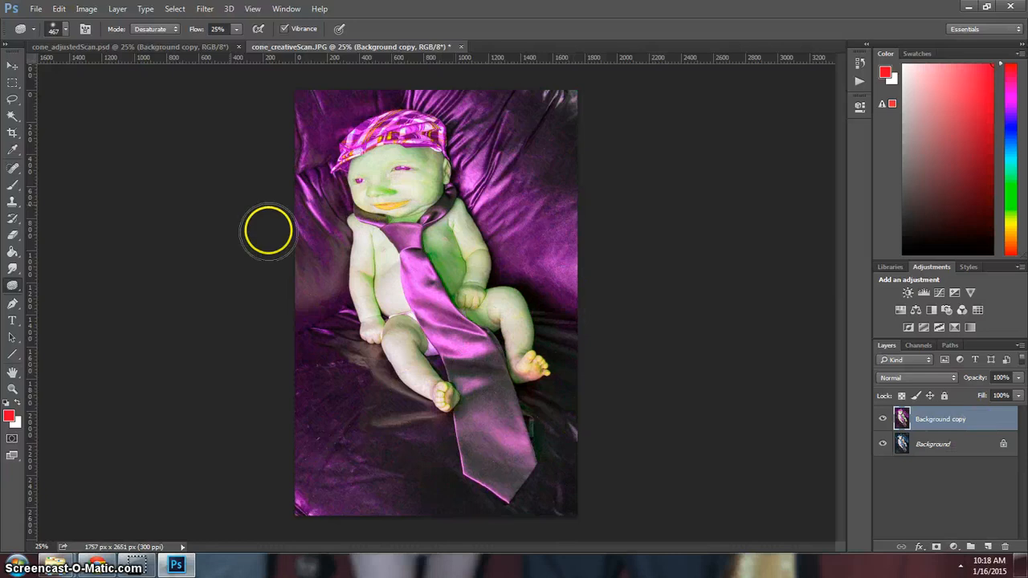
Step: Lasso the baby's arm beside the tie with a 15 px feather, copy it to a new layer and move the copy over the tie's edge
key("l")
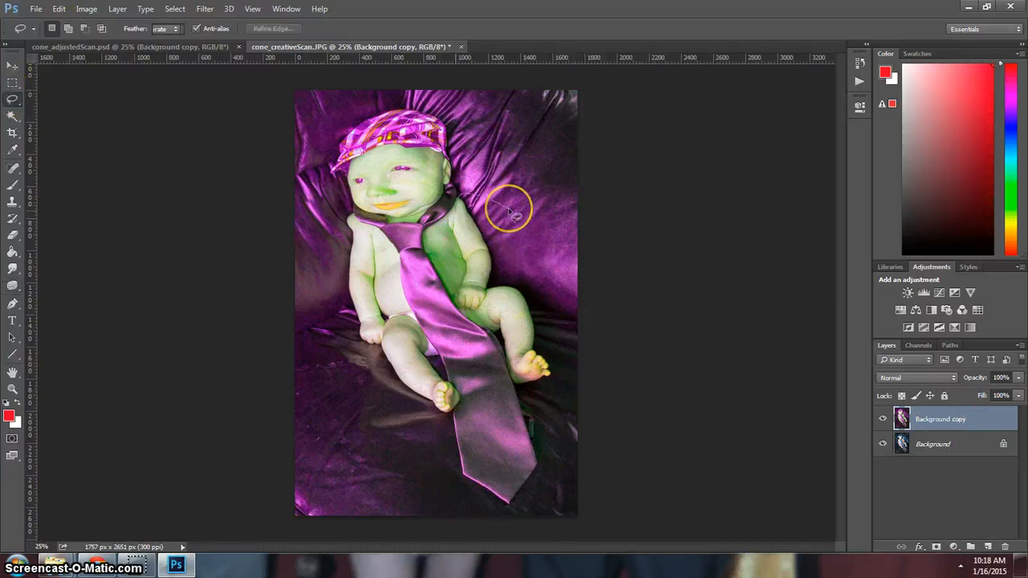
left_click_drag(498, 217, 493, 210)
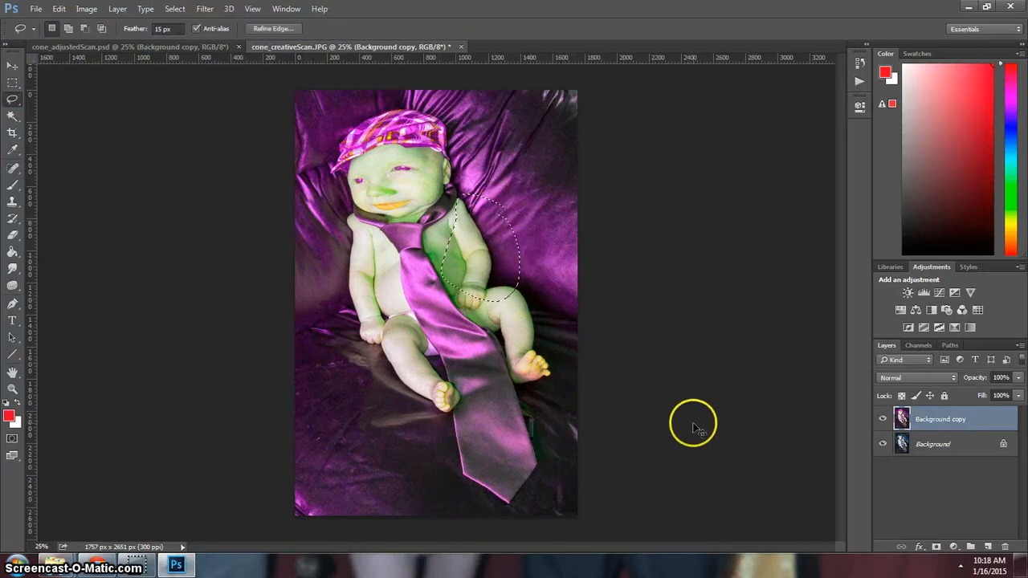
key("ctrl+j")
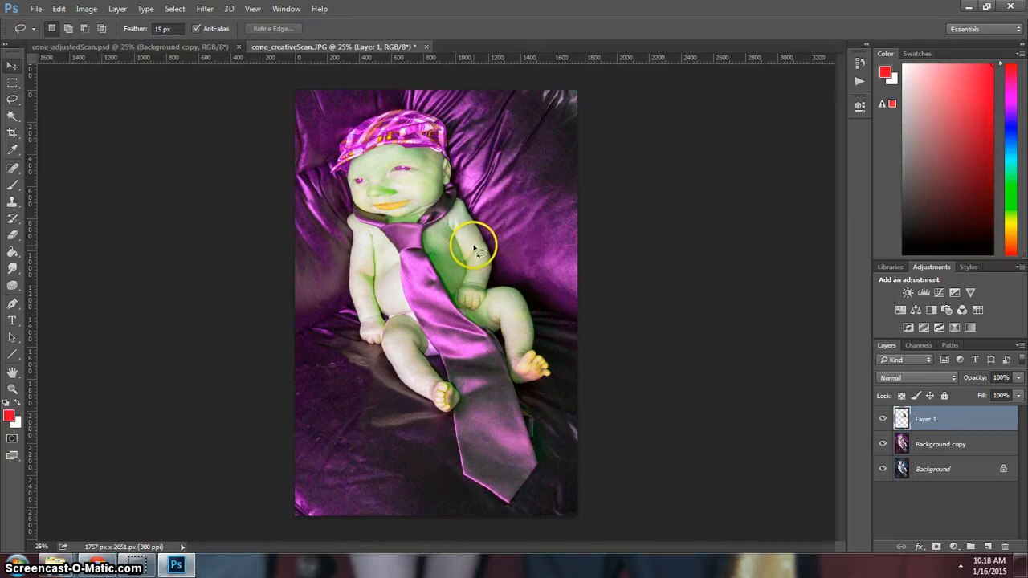
key("v")
left_click_drag(468, 232, 440, 252)
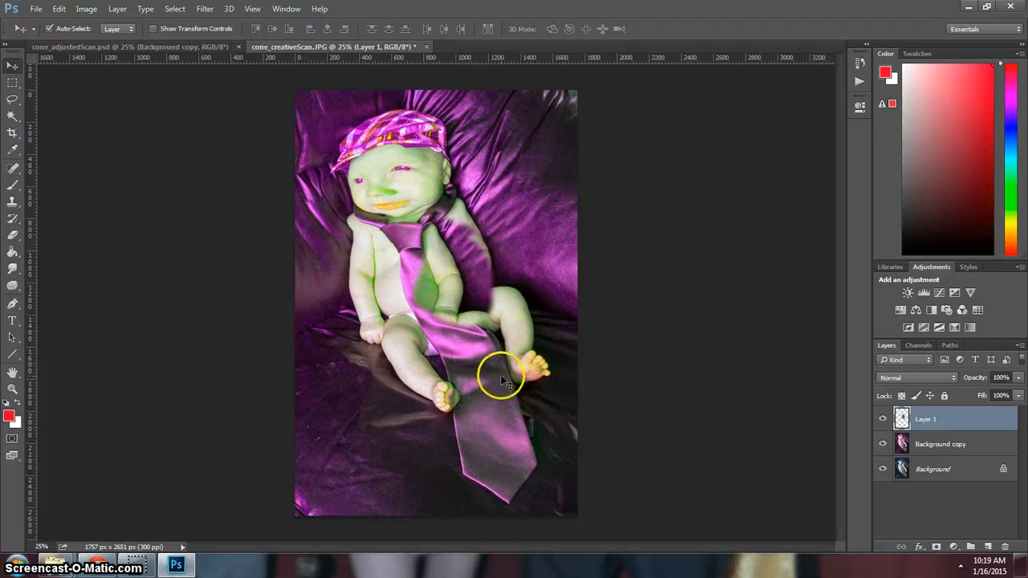
Step: Erase the excess background around the copied arm with a 50 px eraser at 60% flow, revealing the original arm behind it
key("e")
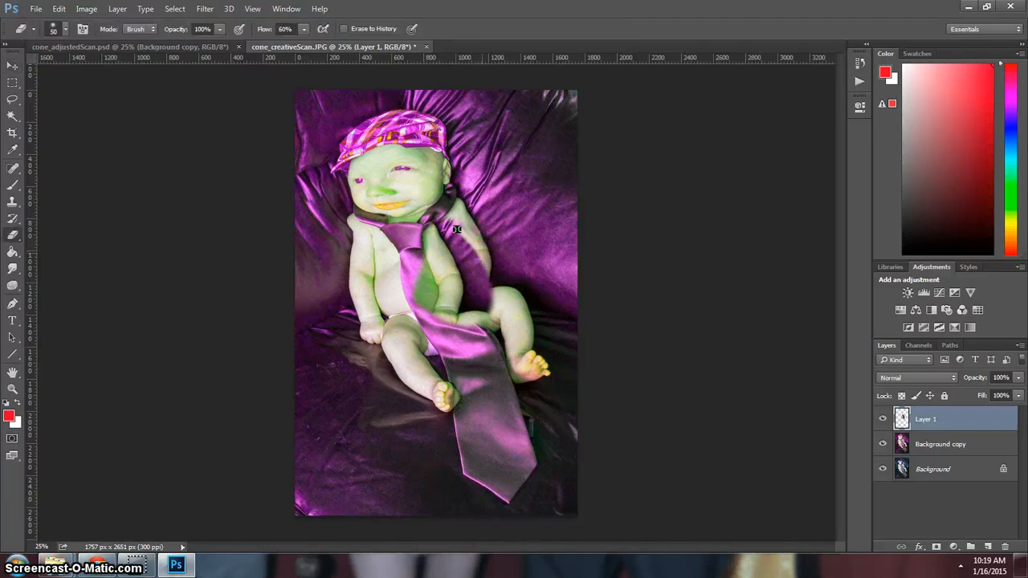
mouse_move(474, 281)
left_mouse_down()
mouse_move(461, 240)
mouse_move(474, 318)
mouse_move(473, 291)
mouse_move(470, 300)
left_mouse_up()
mouse_move(455, 229)
left_mouse_down()
mouse_move(469, 265)
mouse_move(418, 257)
mouse_move(414, 269)
mouse_move(412, 252)
mouse_move(450, 219)
left_mouse_up()
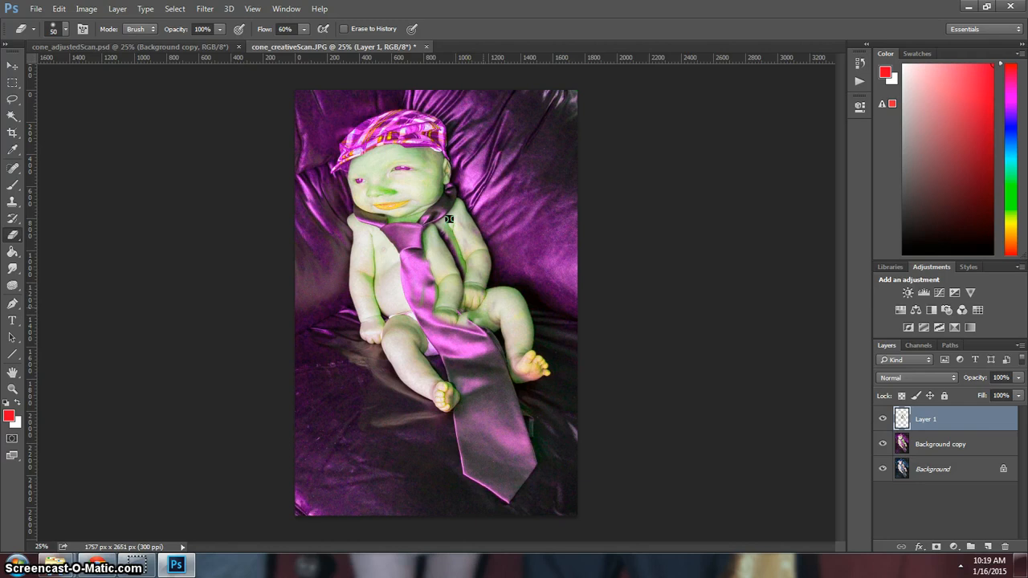
left_click(657, 355)
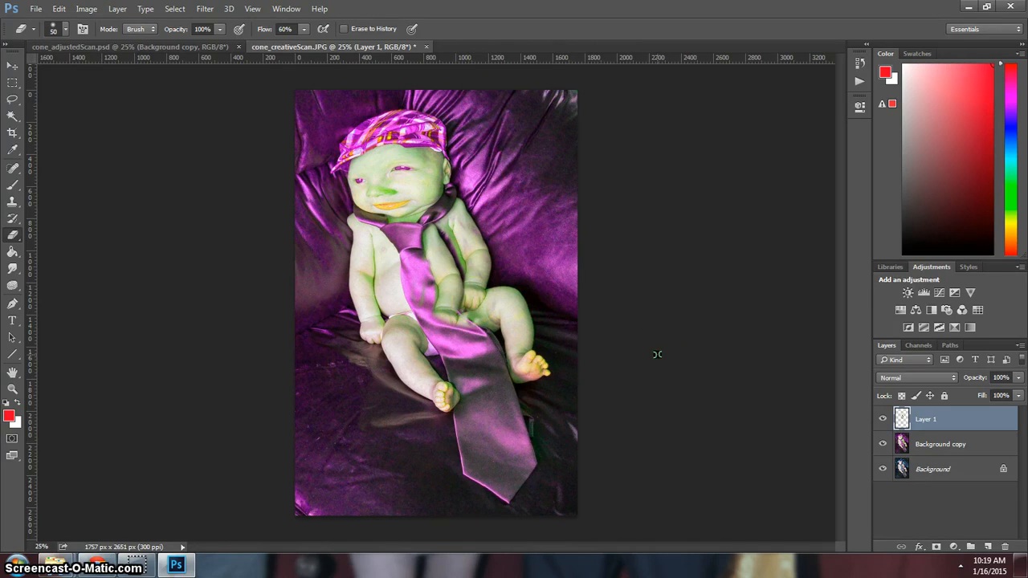